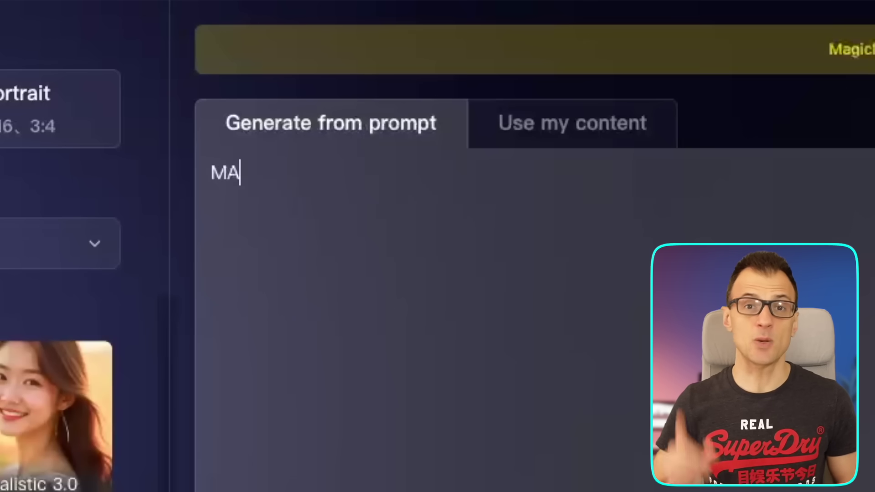
Scroll the landing page, highlight the 30-minute video claim, and start for free to reach the dashboard.
type("KE ME A")
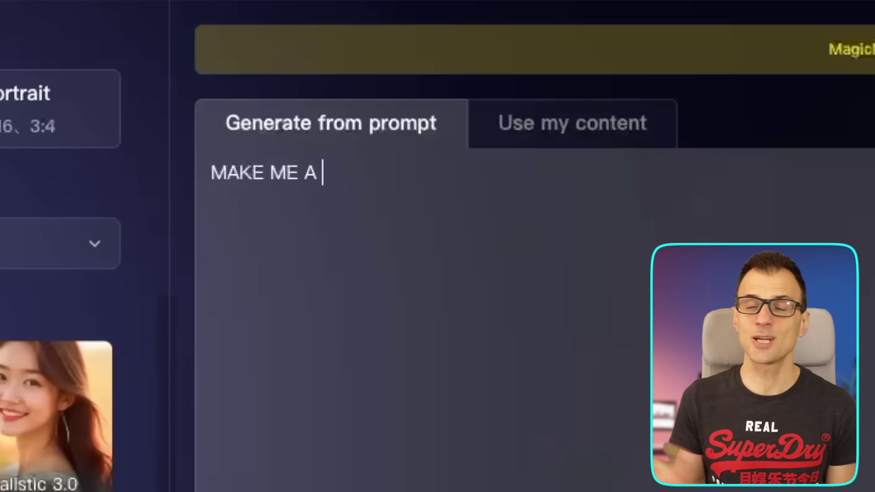
type(" CARTOON!")
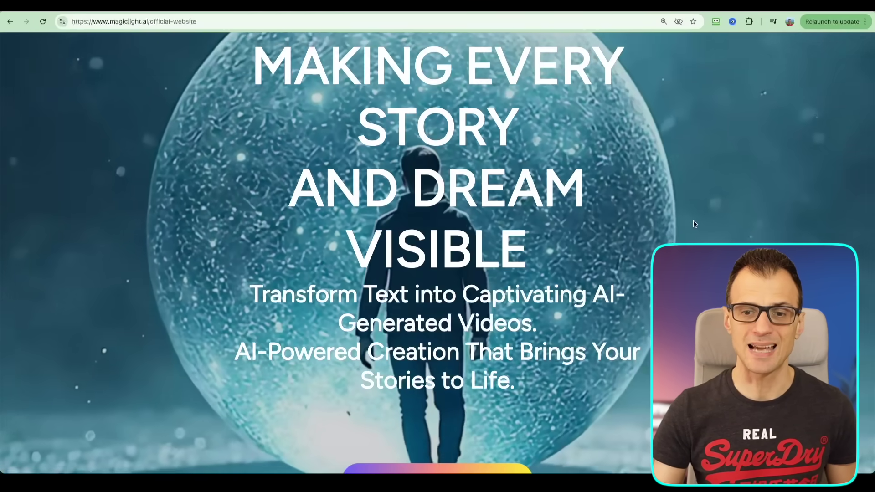
scroll(695, 223, "down", 5)
scroll(695, 225, "down", 2)
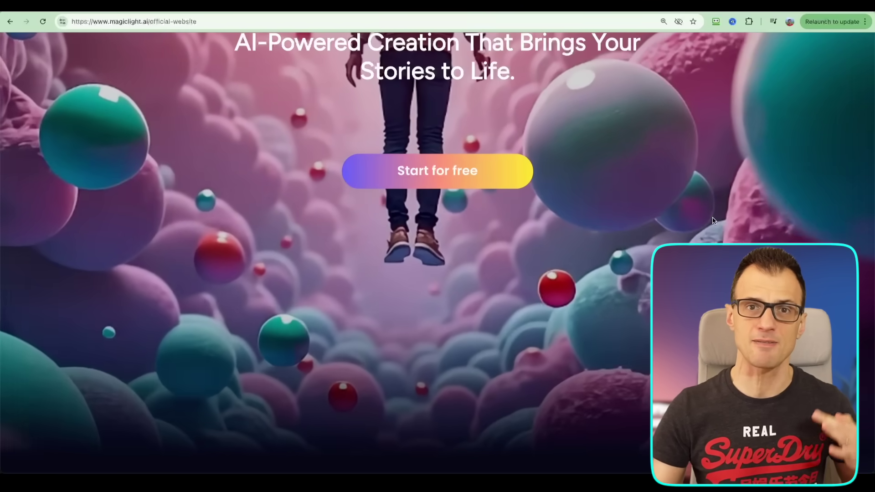
scroll(711, 215, "down", 10)
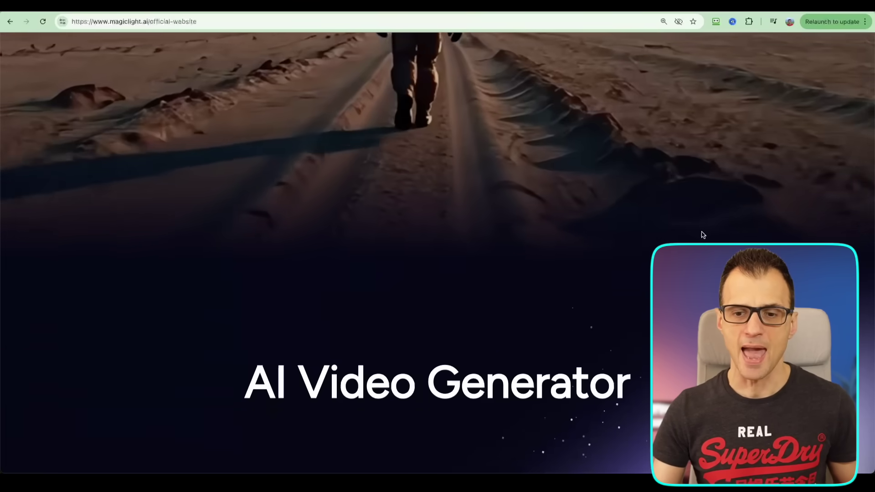
scroll(696, 238, "down", 4)
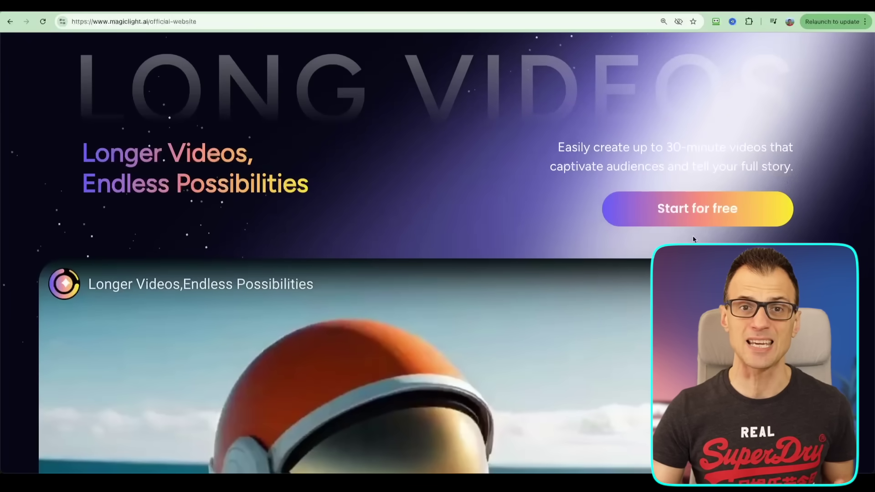
left_click_drag(557, 143, 782, 149)
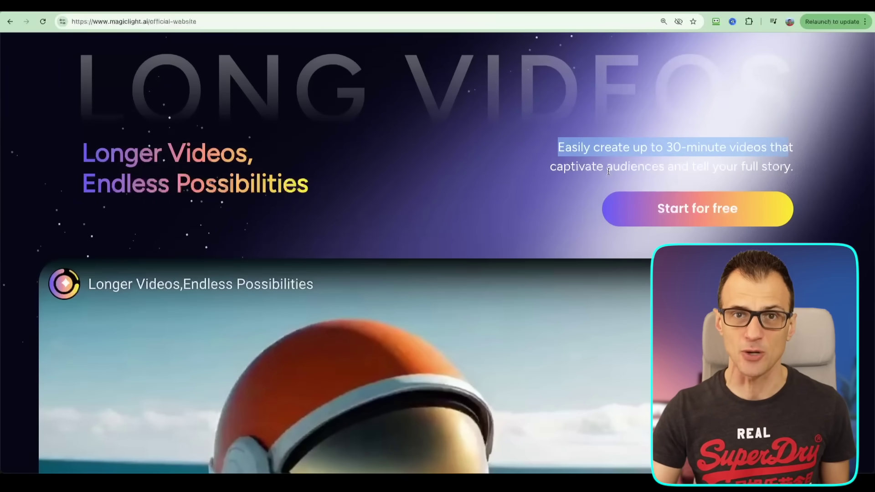
left_click(542, 230)
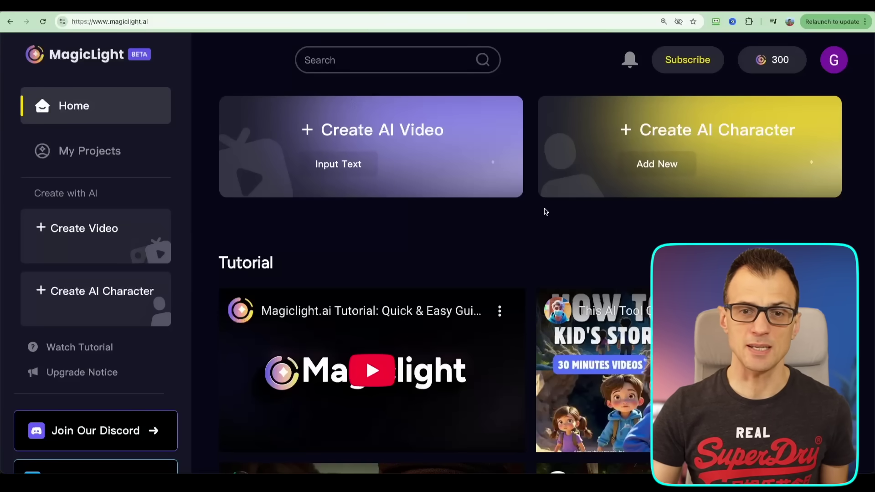
scroll(447, 211, "down", 4)
scroll(579, 178, "down", 6)
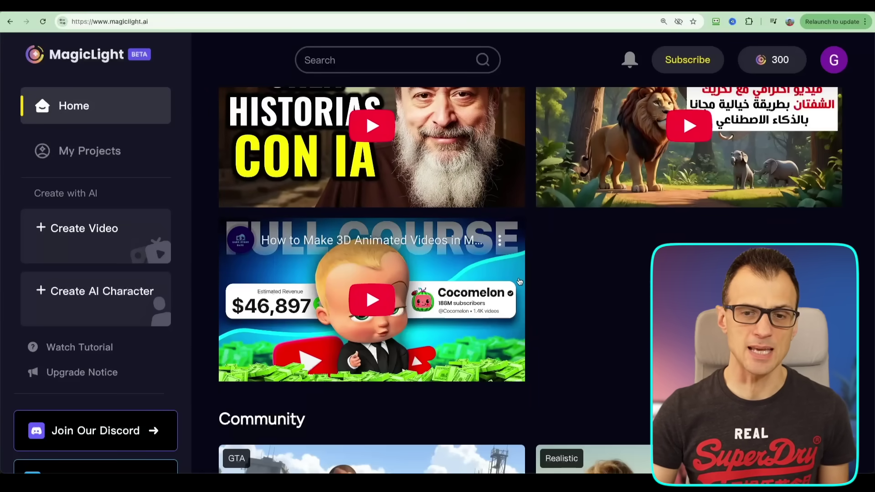
scroll(525, 307, "down", 5)
scroll(383, 261, "down", 8)
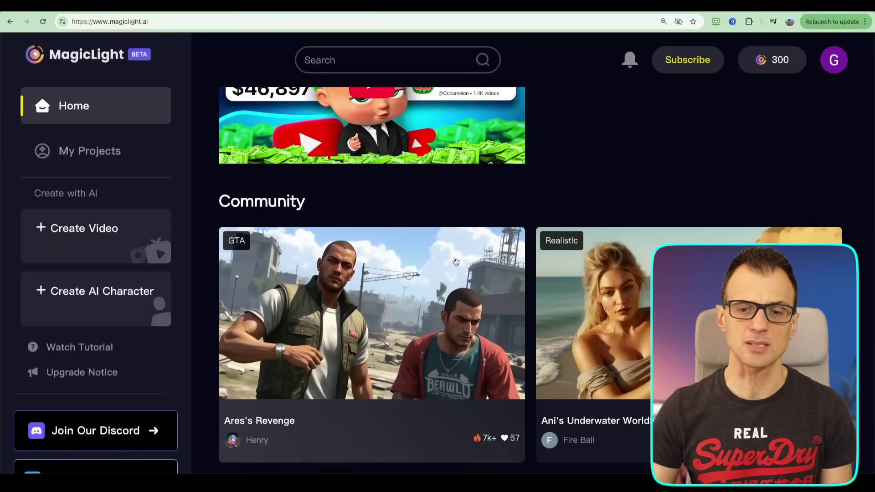
scroll(509, 279, "up", 20)
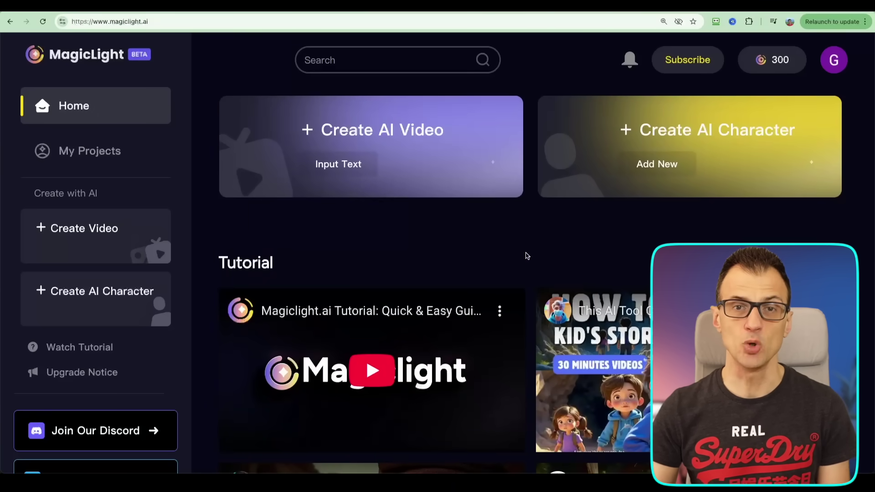
scroll(524, 237, "down", 4)
scroll(525, 228, "up", 4)
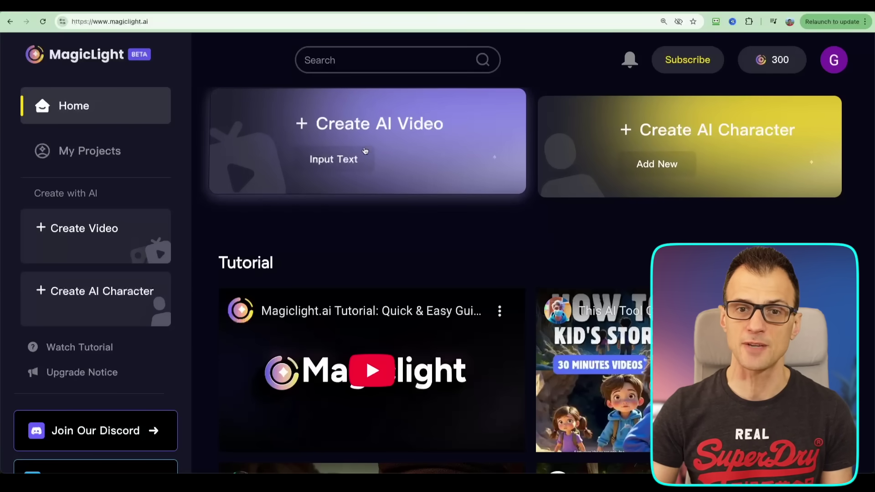
Start a Landscape 16:9 AI video, preview the Use my content story text, then return to Generate from prompt.
left_click(334, 132)
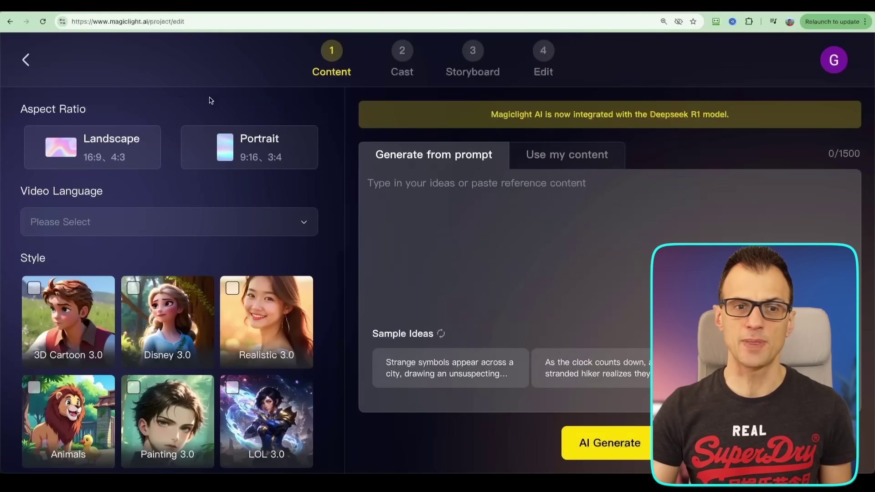
left_click(123, 157)
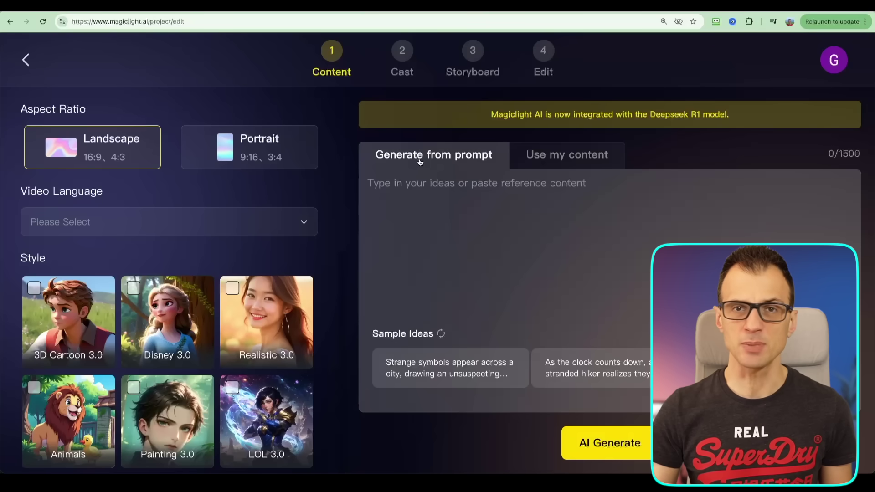
left_click(559, 162)
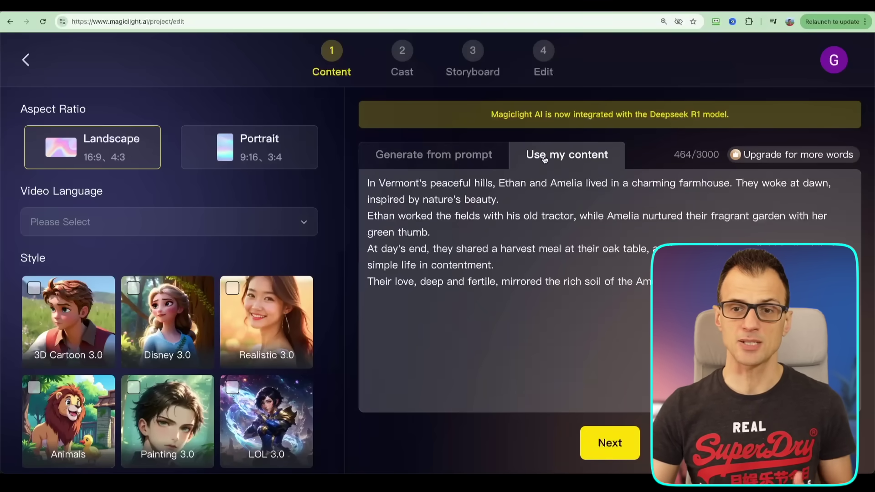
left_click_drag(683, 292, 321, 164)
left_click(466, 201)
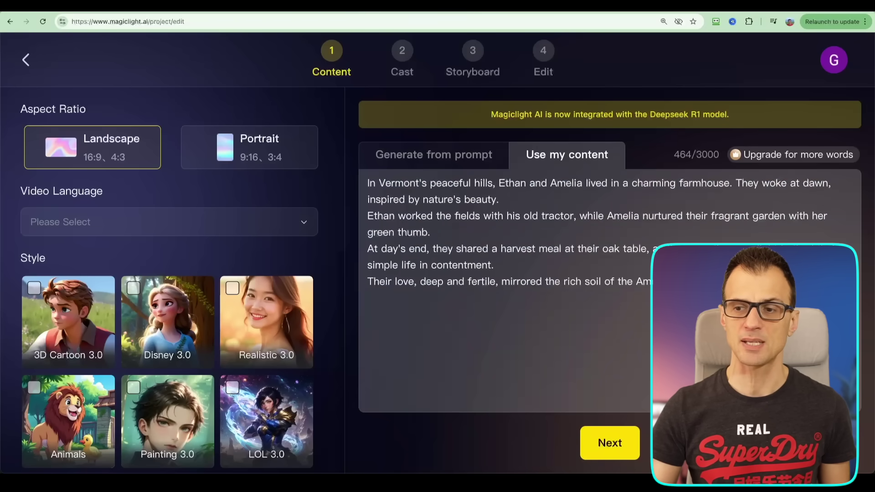
left_click_drag(683, 291, 442, 159)
left_click(442, 159)
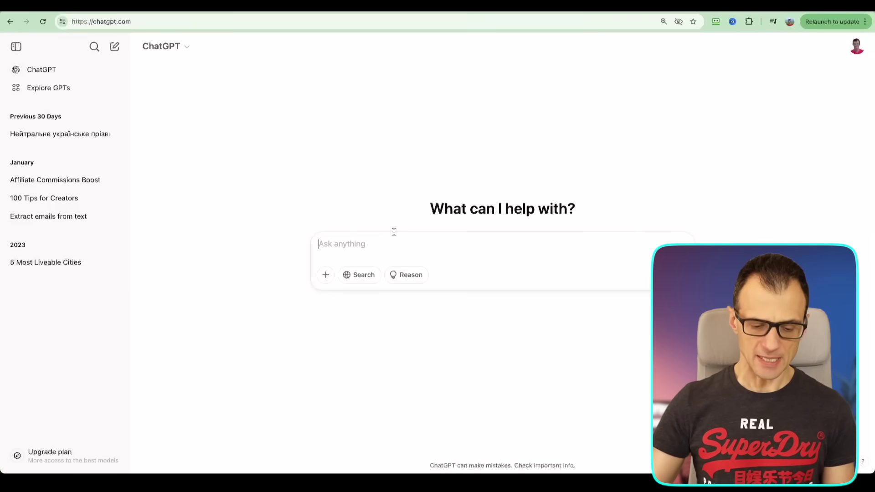
Paste the prompt for a 10-minute Chase and Karina kids adventure script into ChatGPT and send it.
key("super+v")
scroll(454, 245, "up", 10)
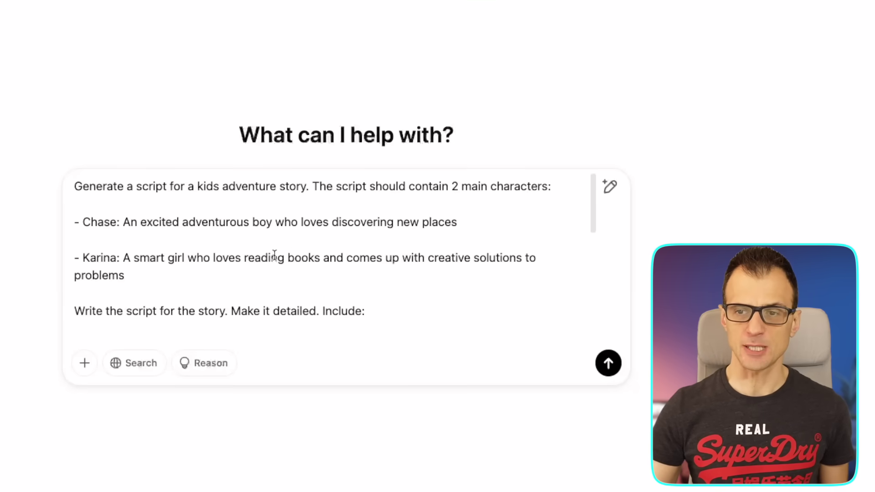
left_click_drag(590, 208, 599, 327)
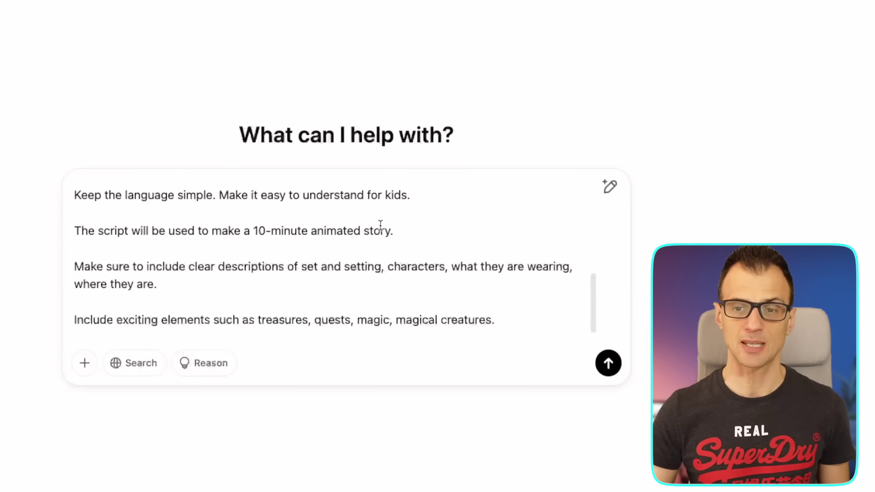
left_click(608, 364)
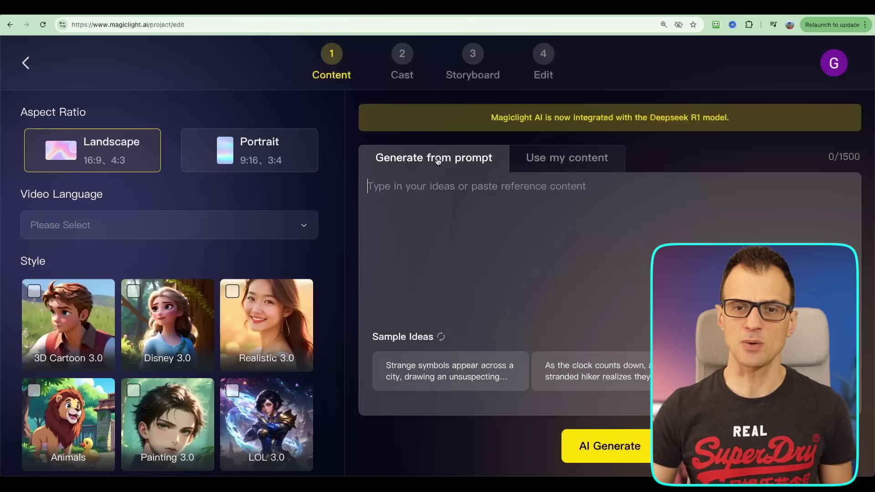
Paste the Chase and Karina script as the prompt and set the video language to English.
key("ctrl+v")
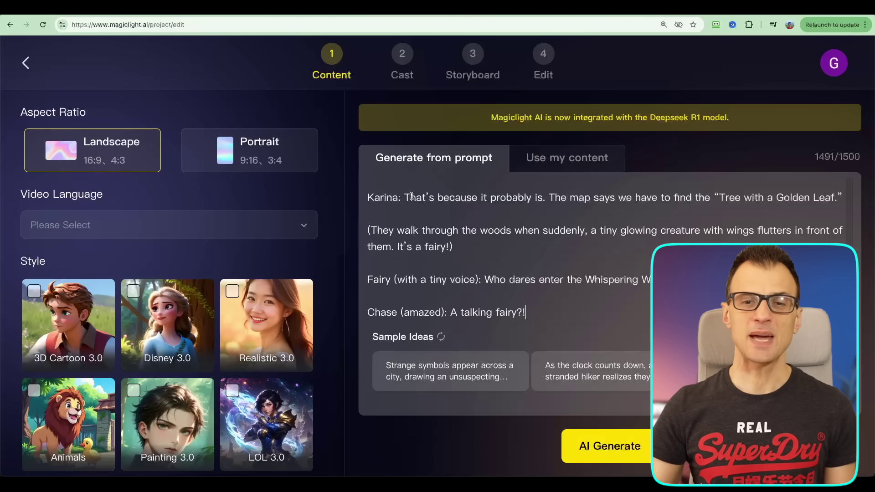
left_click(120, 217)
left_click(56, 254)
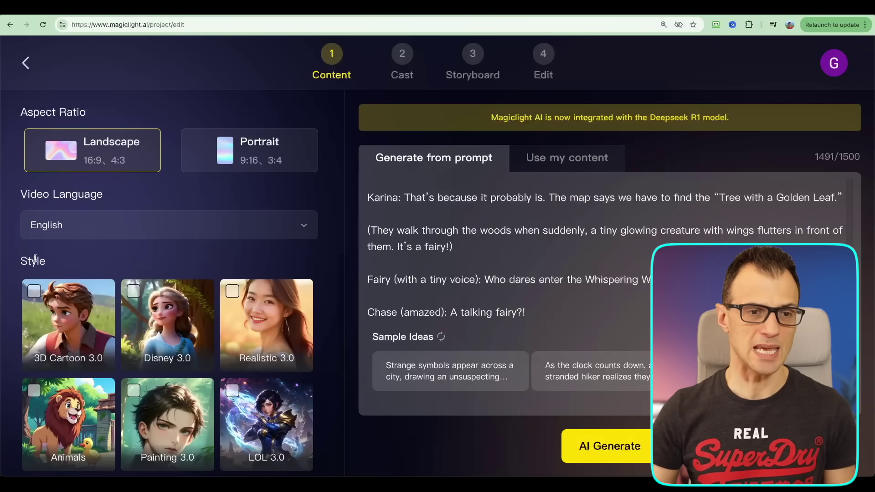
left_click(73, 230)
scroll(65, 274, "down", 3)
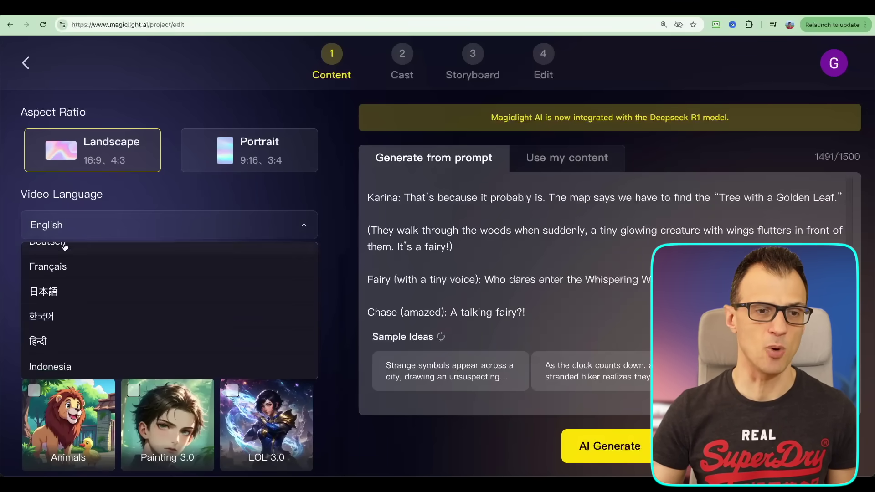
left_click(25, 198)
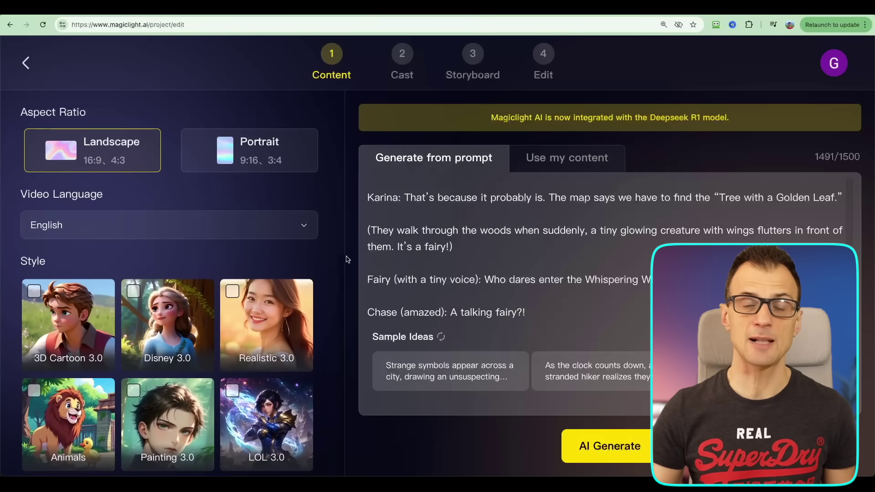
Choose the Disney 3.0 style and generate the shot breakdown.
scroll(317, 301, "down", 2)
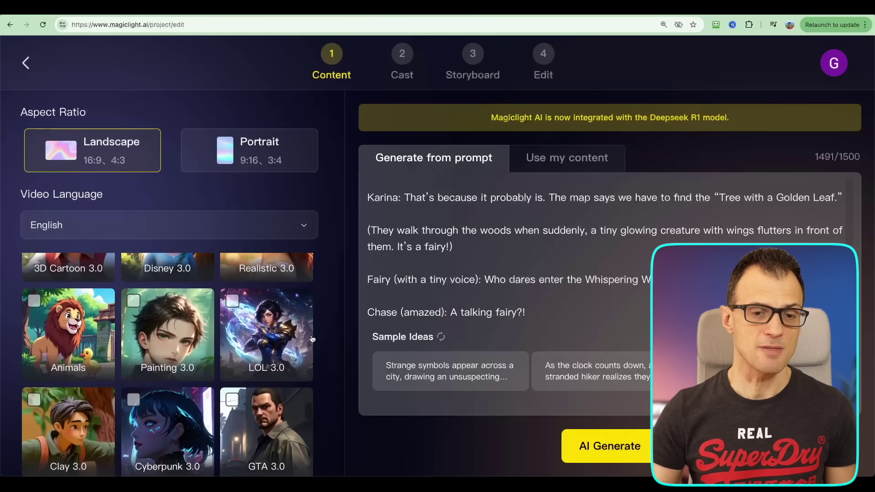
scroll(317, 348, "down", 3)
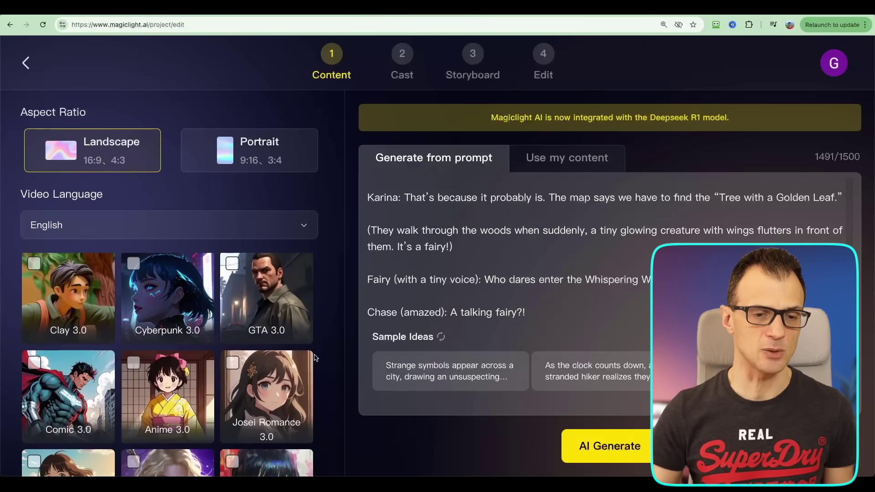
scroll(80, 358, "down", 4)
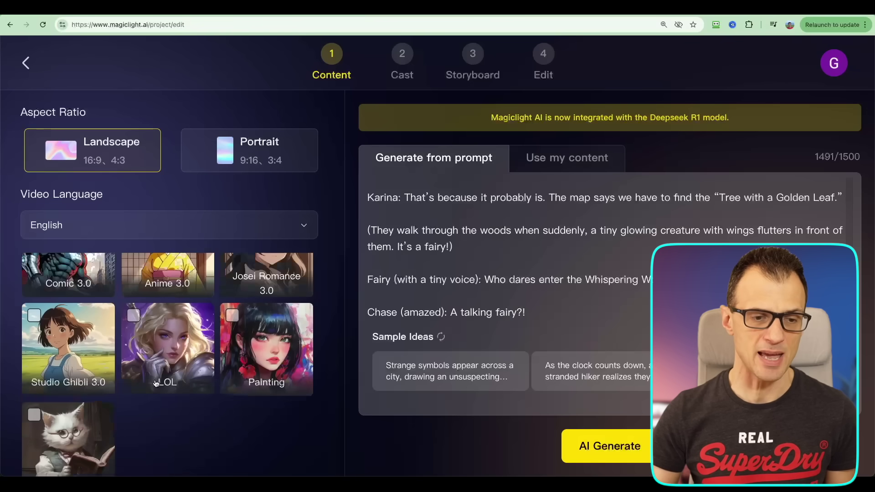
scroll(180, 400, "up", 9)
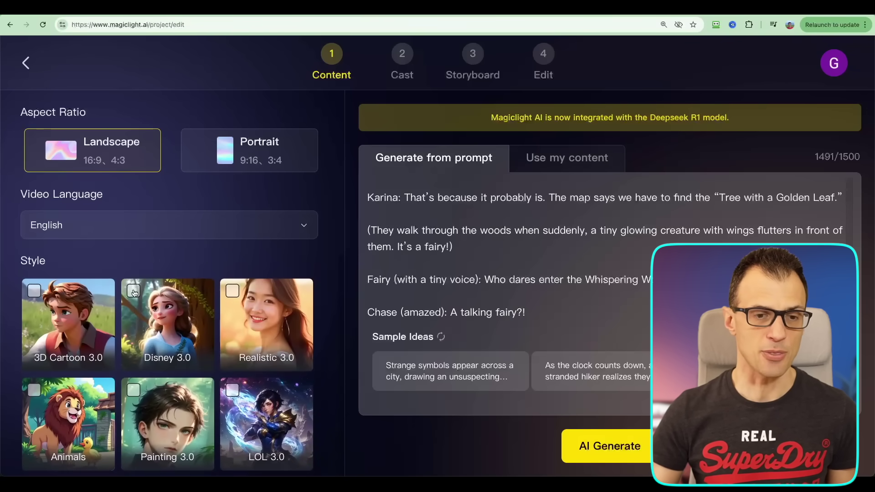
left_click(134, 293)
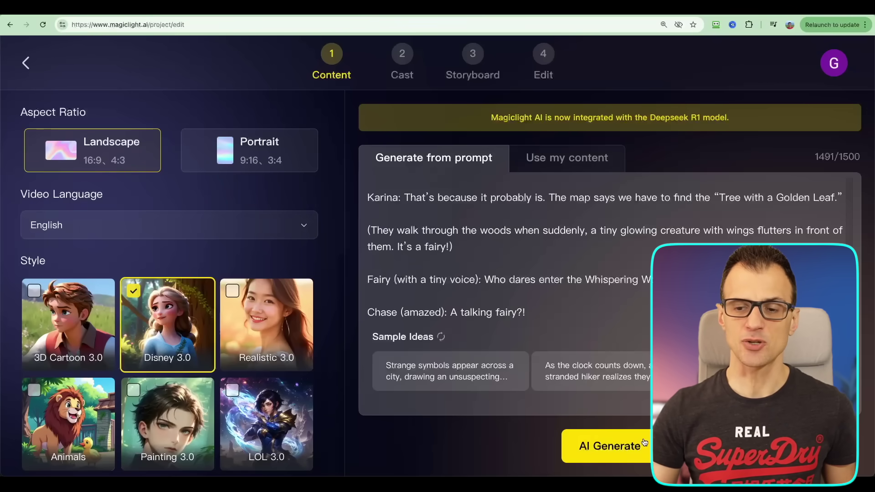
left_click(600, 448)
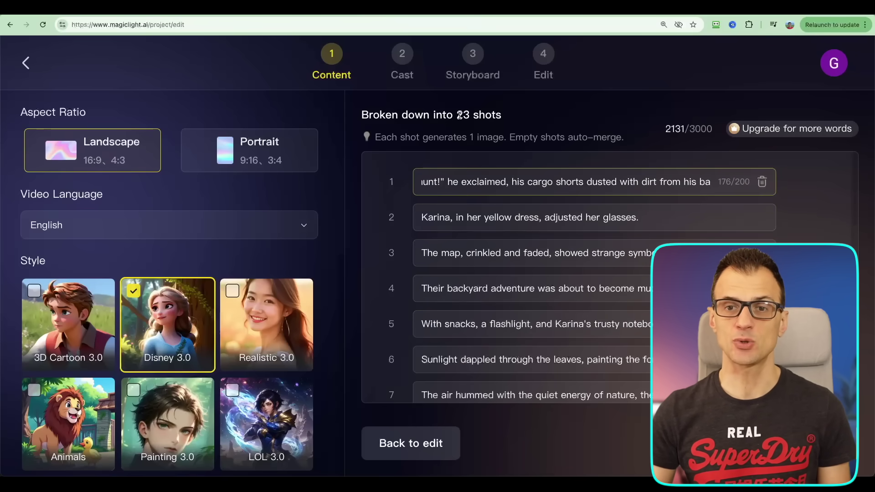
Scroll through the 23 generated shots, stopping to read shot 6's text.
scroll(798, 205, "down", 8)
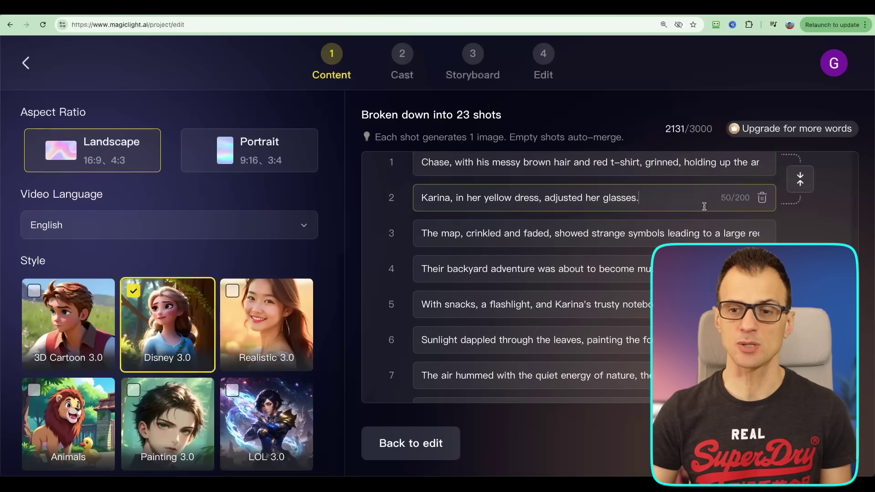
scroll(592, 273, "down", 3)
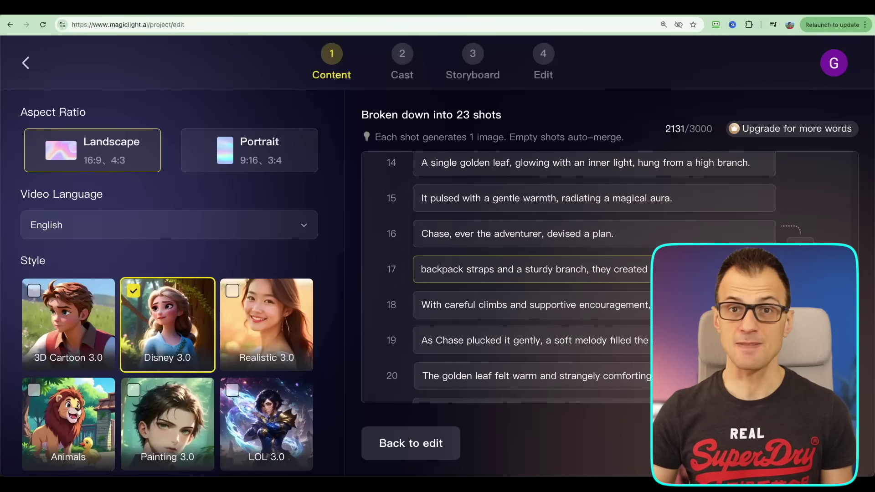
scroll(465, 243, "up", 13)
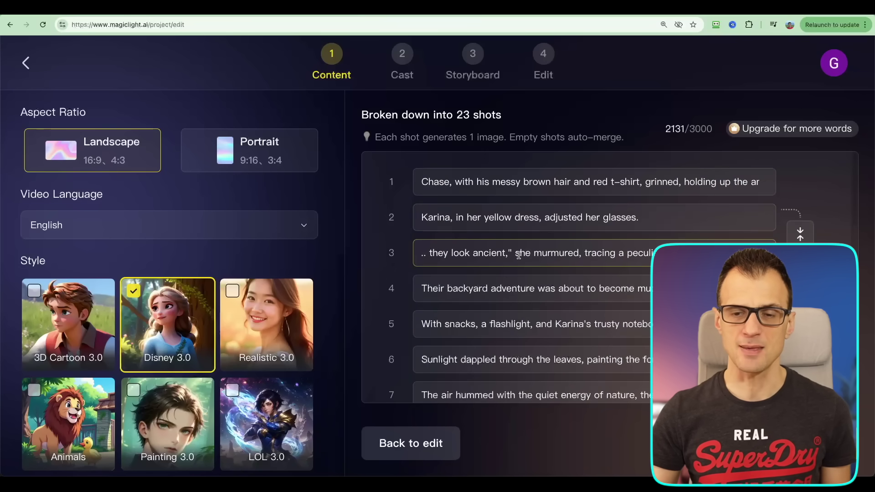
scroll(506, 273, "down", 1)
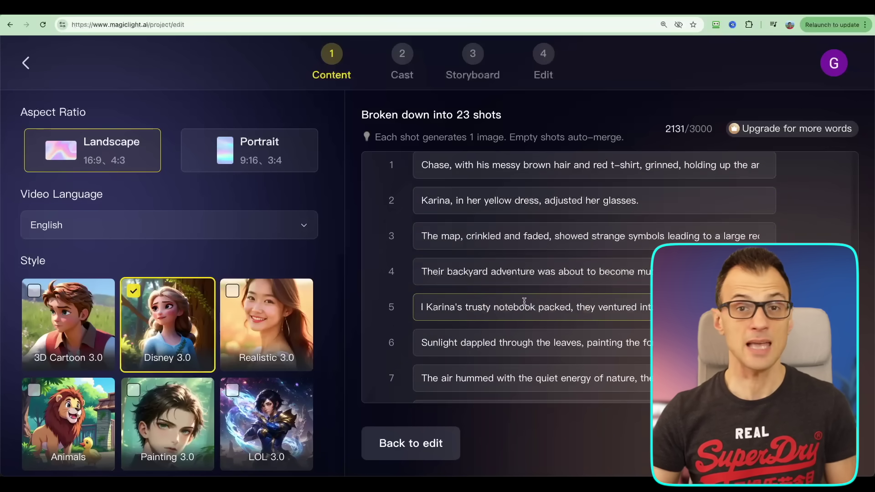
scroll(520, 292, "down", 6)
left_click(495, 230)
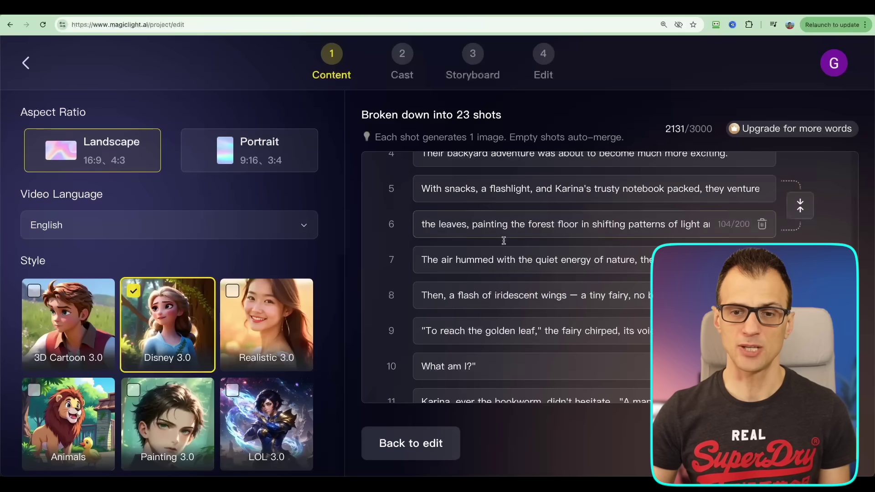
scroll(464, 288, "up", 8)
scroll(464, 288, "down", 15)
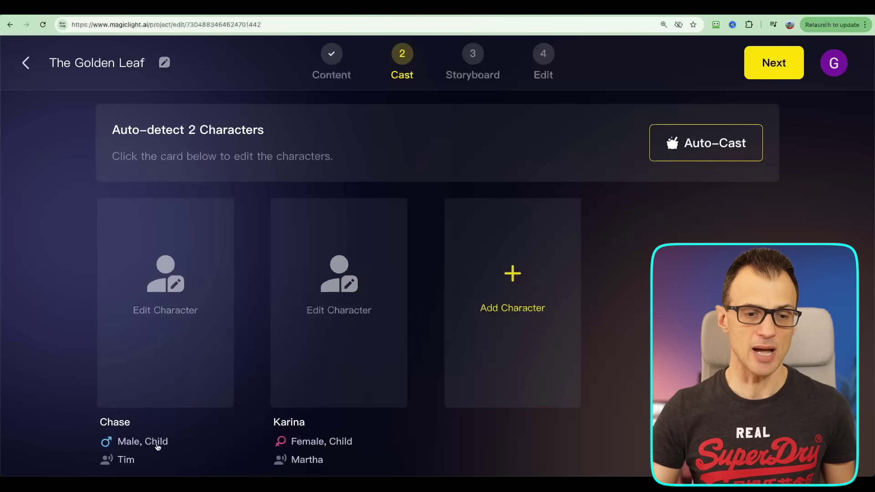
Give Chase the library look of a dark-haired boy with round glasses, cream shirt and jeans.
left_click(179, 309)
scroll(410, 183, "down", 5)
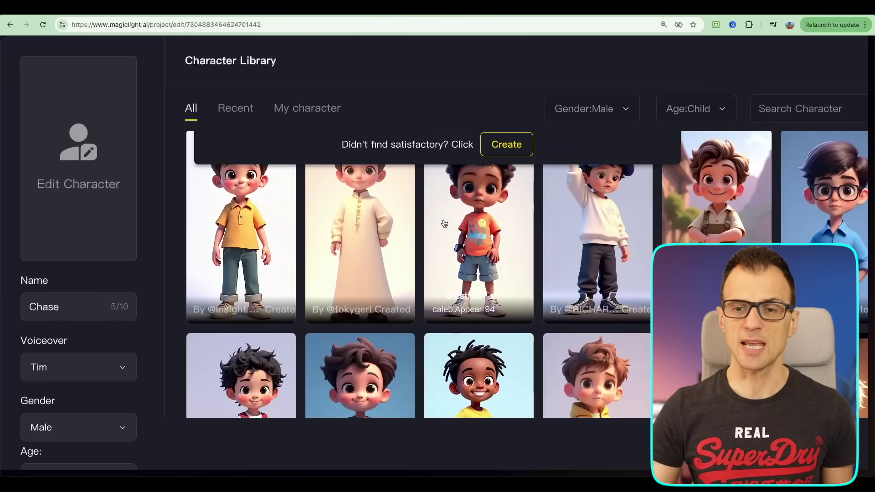
scroll(443, 224, "up", 5)
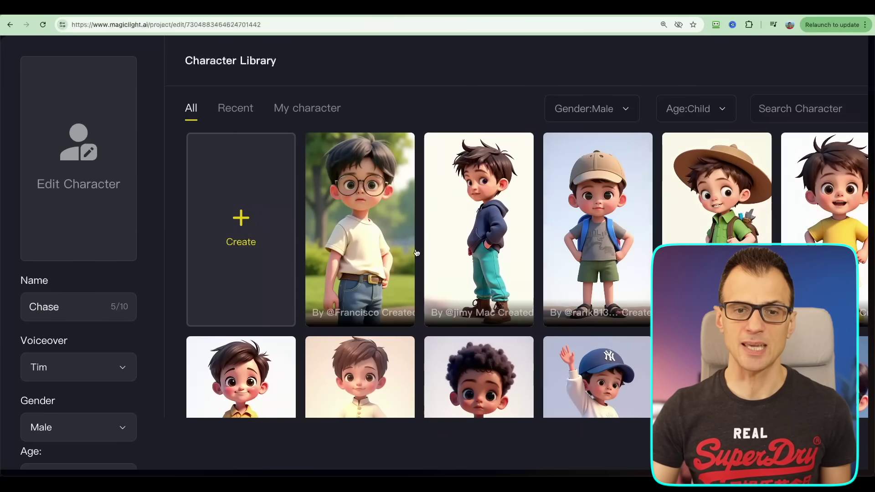
left_click(248, 231)
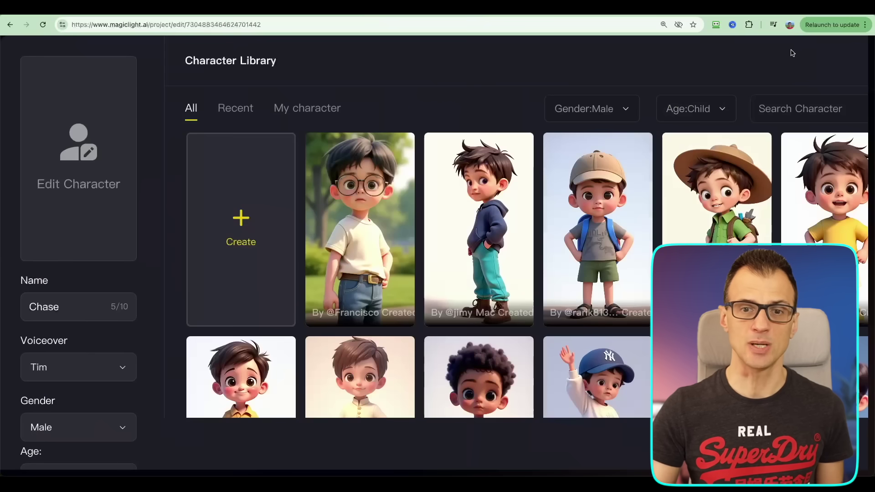
left_click(795, 51)
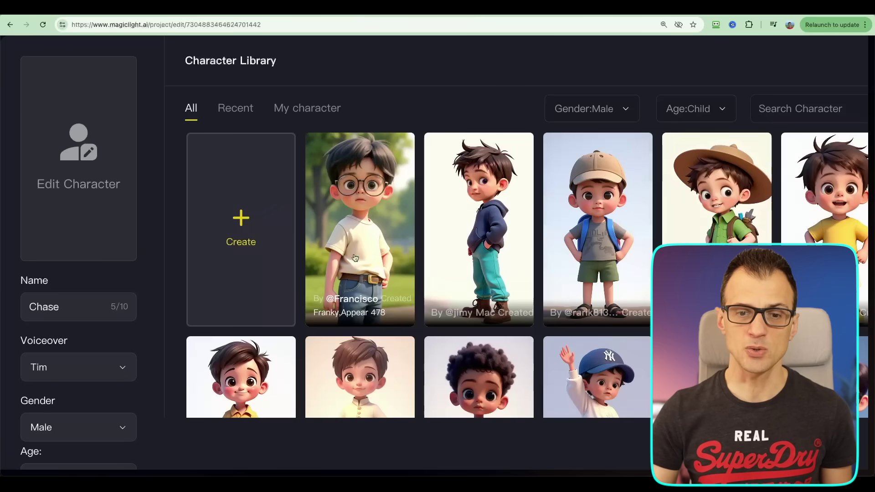
left_click(358, 228)
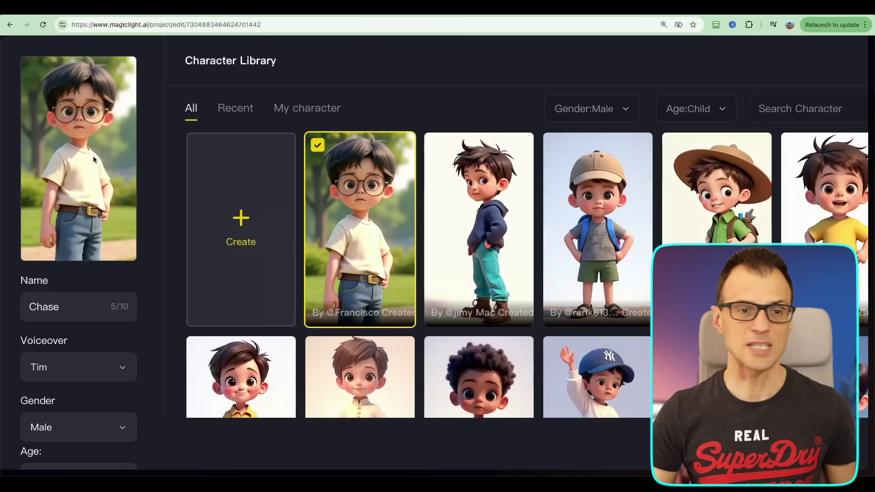
scroll(110, 253, "down", 2)
left_click(458, 440)
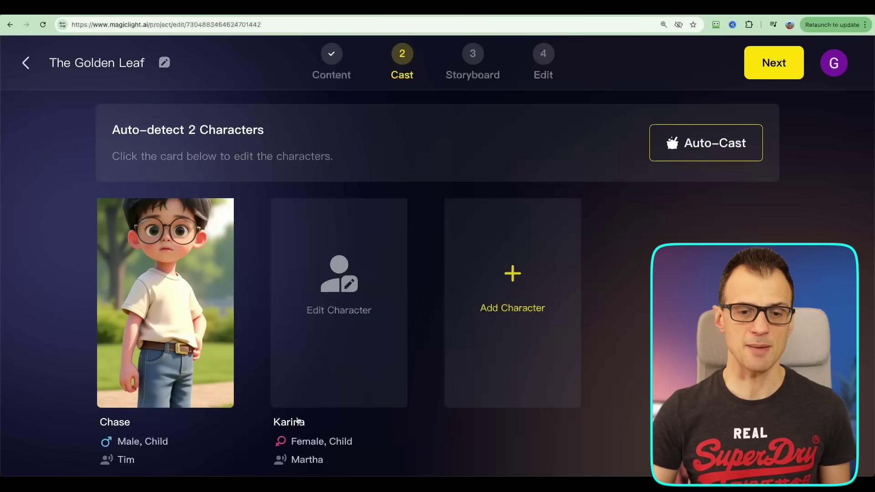
Give Karina the library girl in a yellow shirt and denim overalls, then generate the storyboard.
left_click(336, 307)
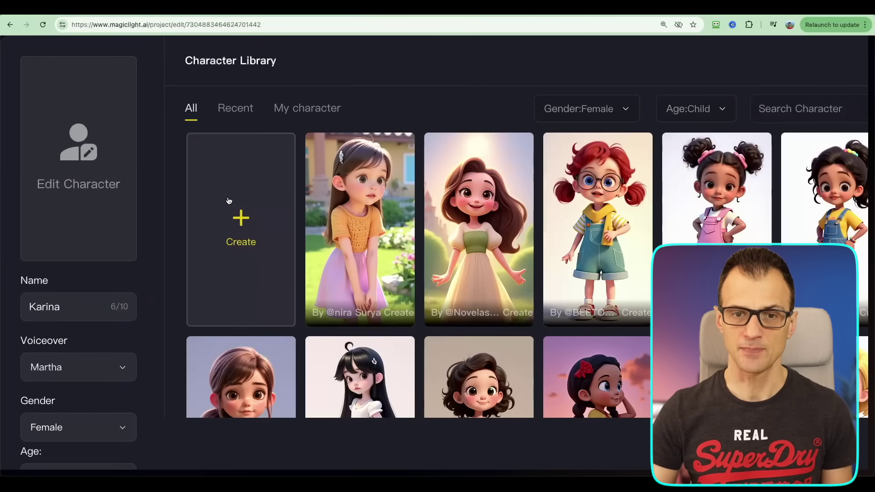
left_click(849, 144)
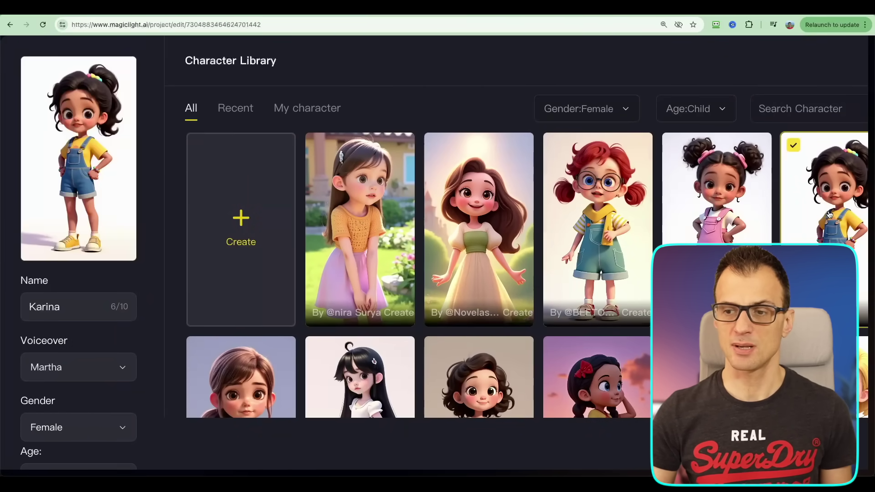
scroll(182, 185, "down", 2)
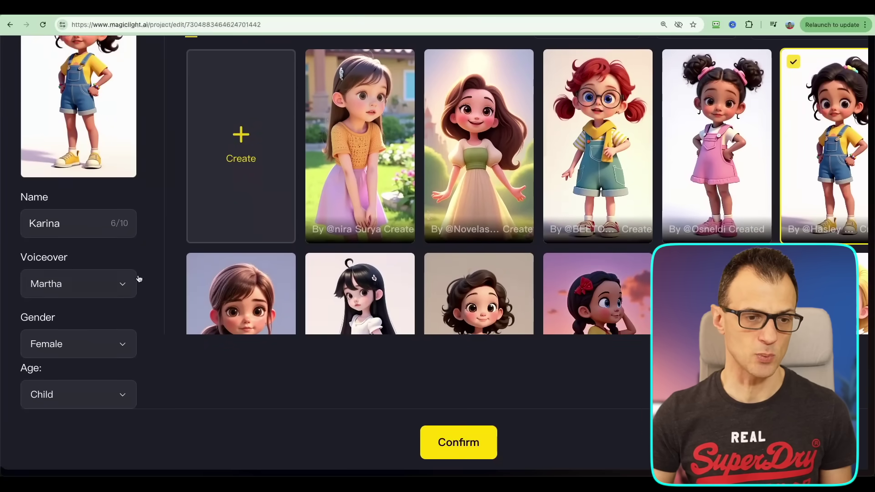
left_click(465, 436)
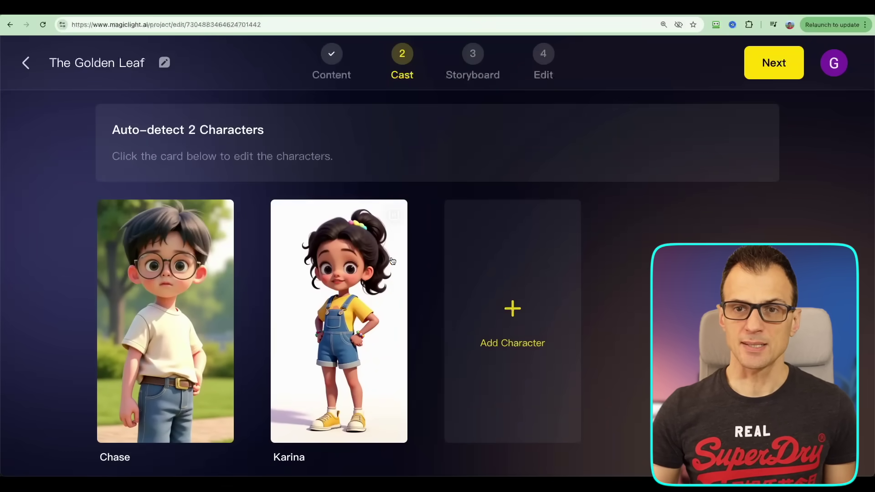
left_click(771, 77)
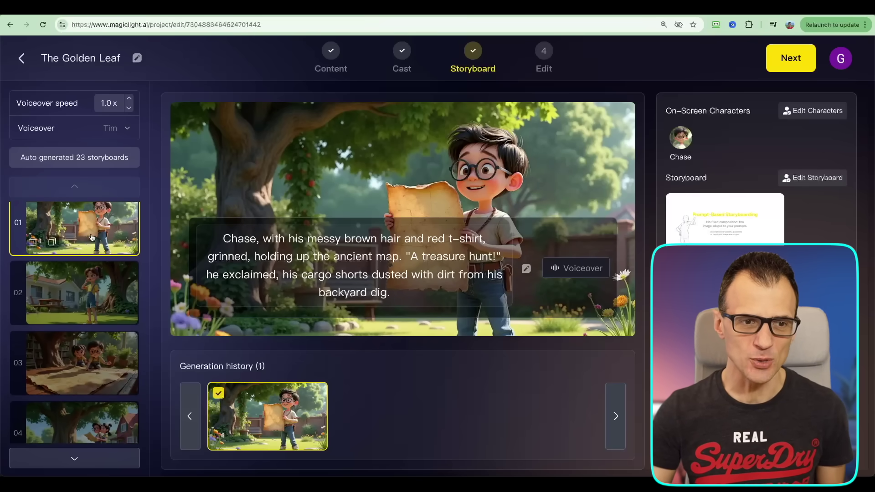
Preview storyboard shots 02 and 03, then return to shot 01.
left_click(91, 304)
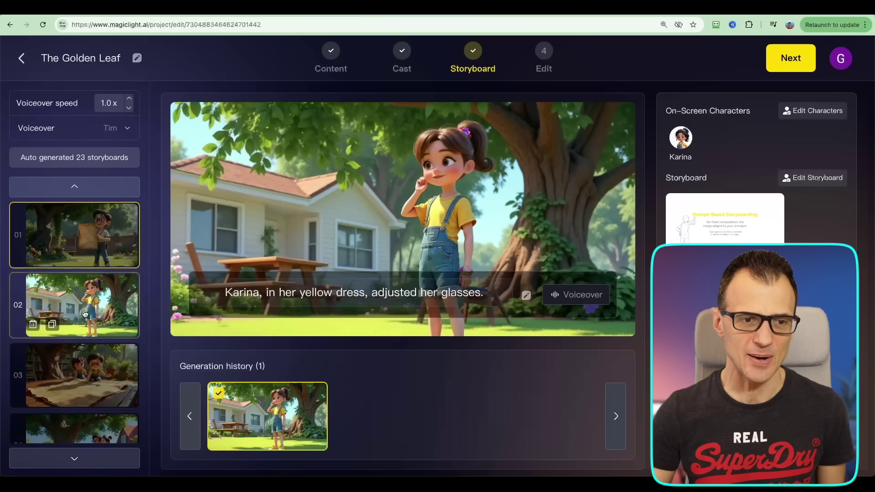
left_click(100, 375)
left_click(85, 243)
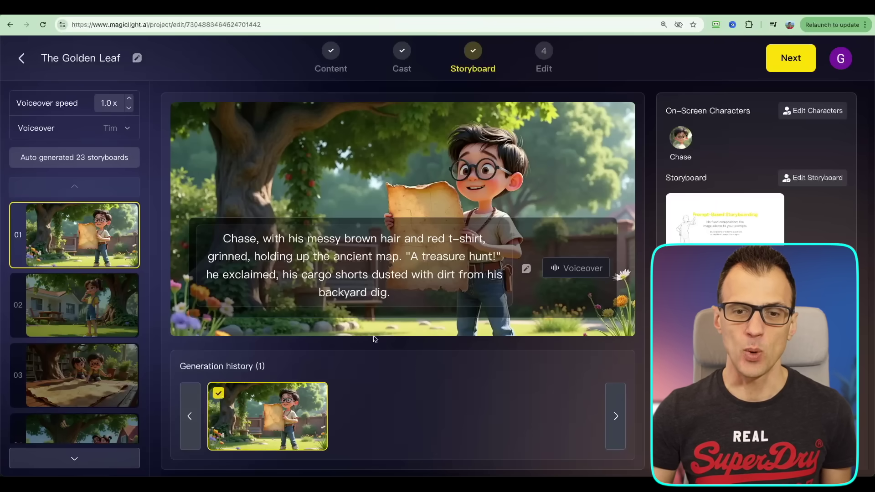
Select shot 01's caption, leave it unchanged, and scroll through its image prompt.
left_click_drag(224, 241, 392, 294)
left_click(330, 275)
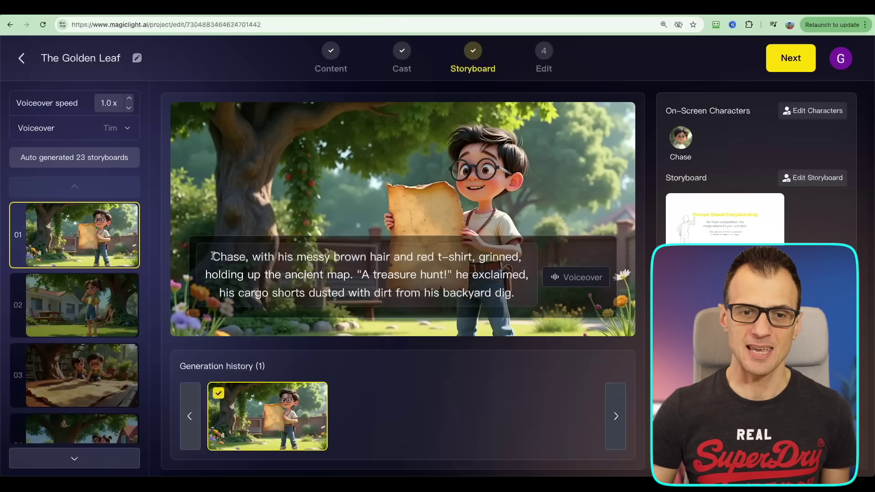
left_click_drag(212, 257, 522, 289)
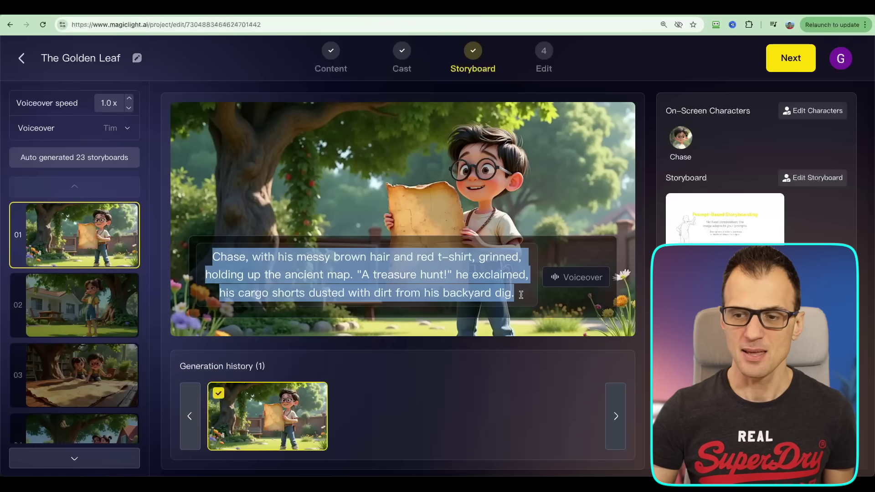
key("Escape")
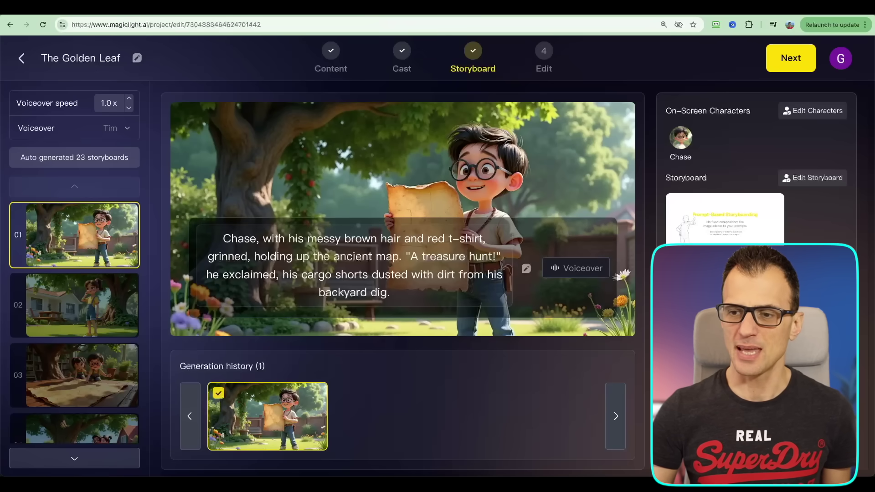
scroll(791, 324, "down", 5)
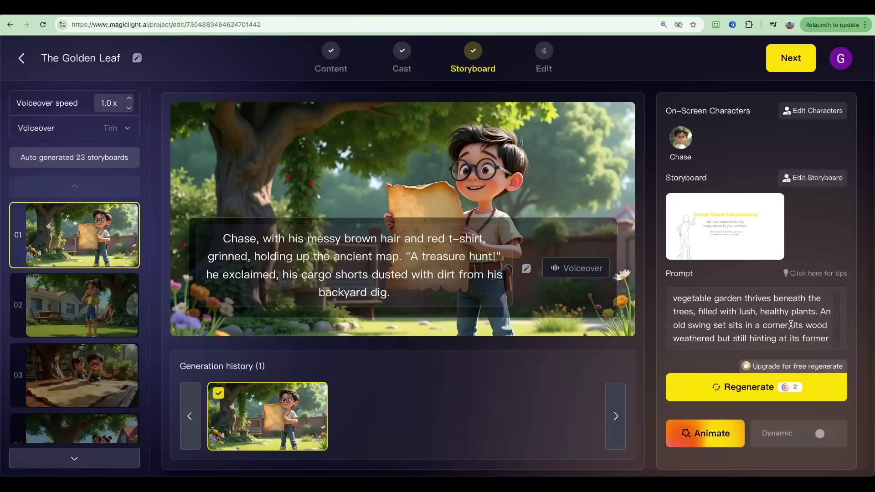
scroll(790, 324, "up", 5)
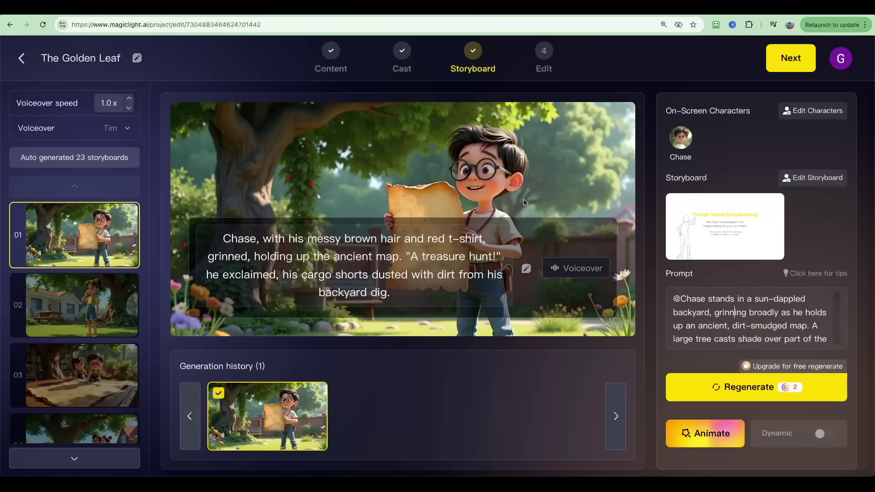
Browse storyboard shots 01 to 08: Karina, the map, the backyard, forest walk and the fairy scene.
left_click(57, 309)
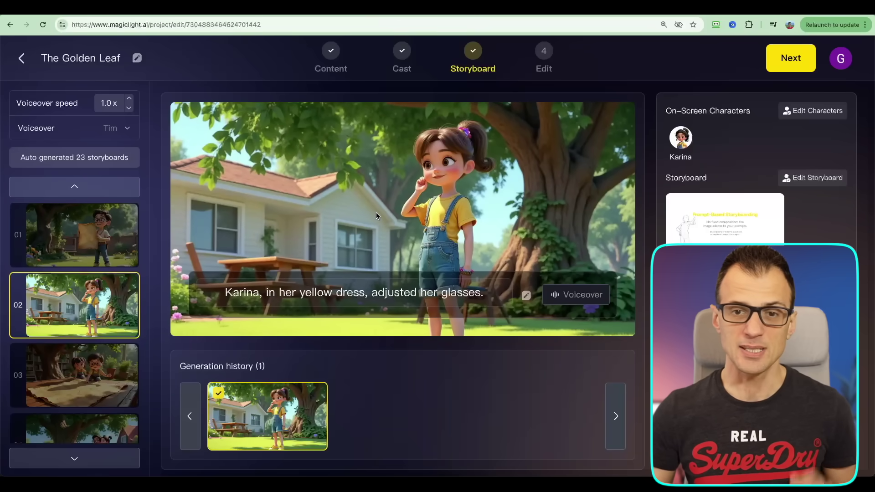
left_click(77, 237)
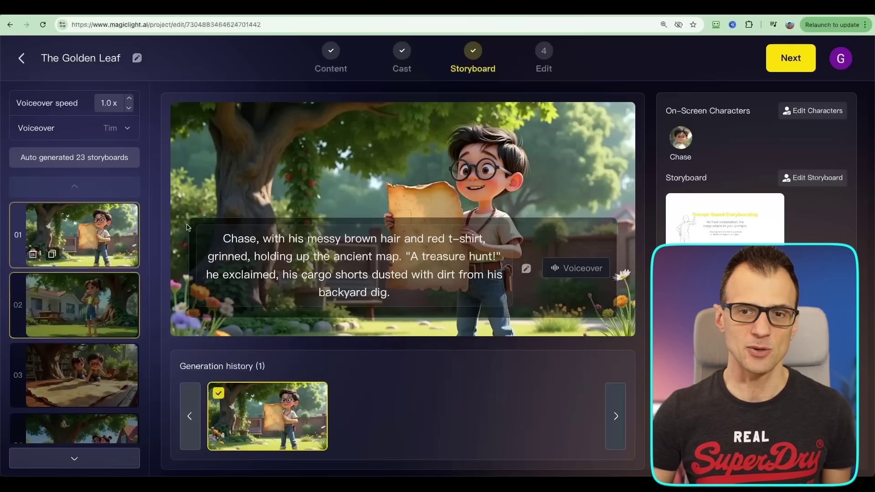
left_click(119, 305)
scroll(95, 306, "down", 2)
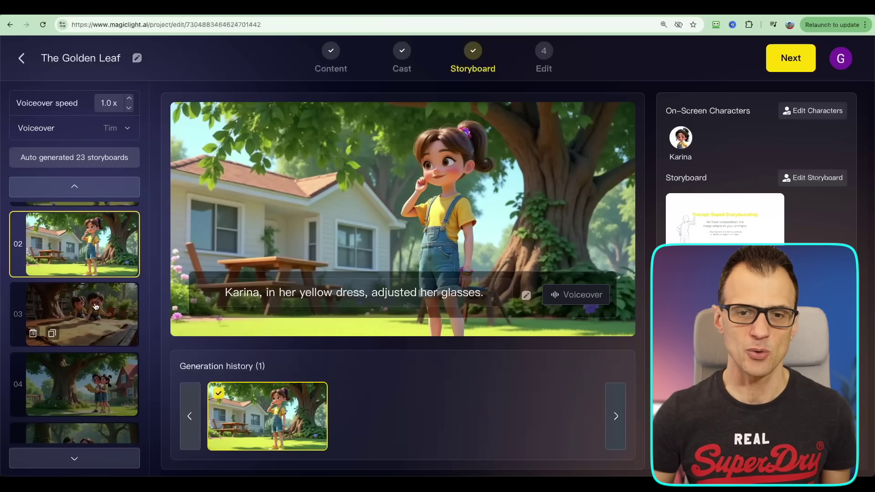
left_click(96, 307)
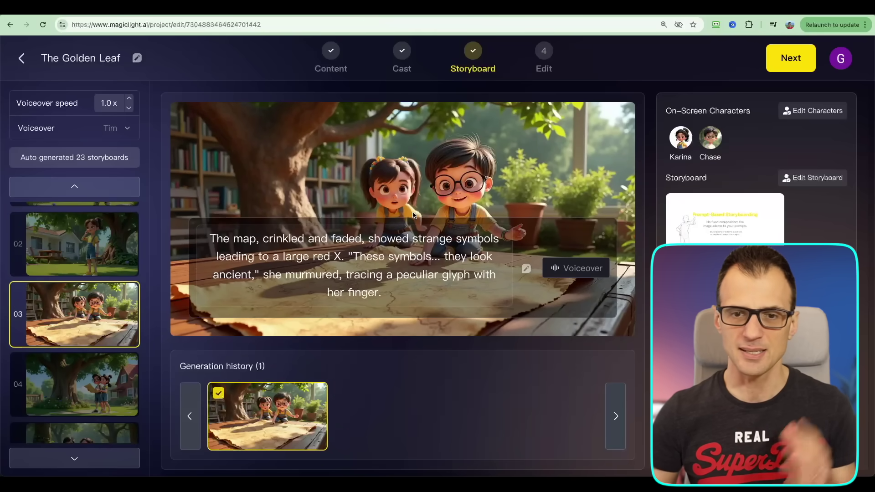
left_click(100, 383)
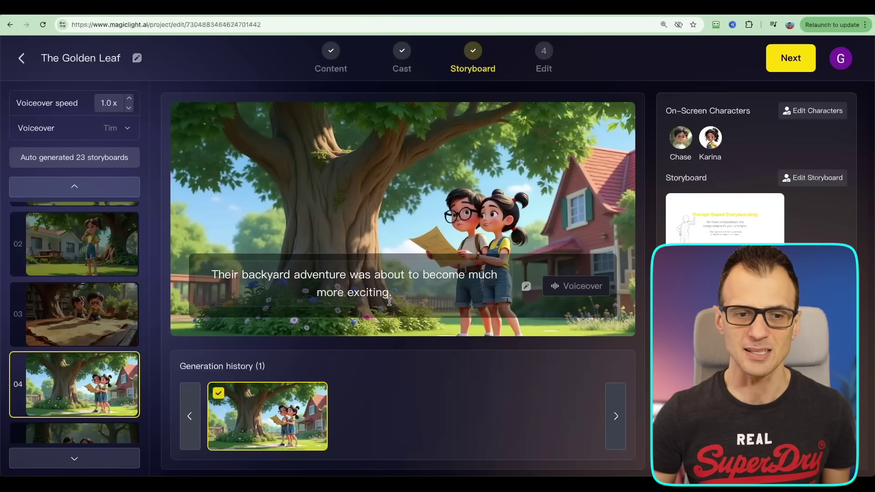
left_click(100, 320)
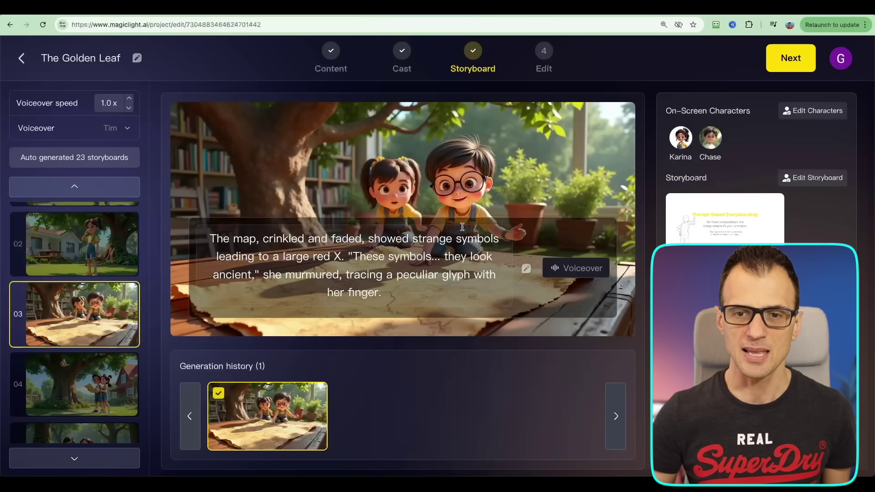
scroll(102, 390, "down", 2)
left_click(102, 390)
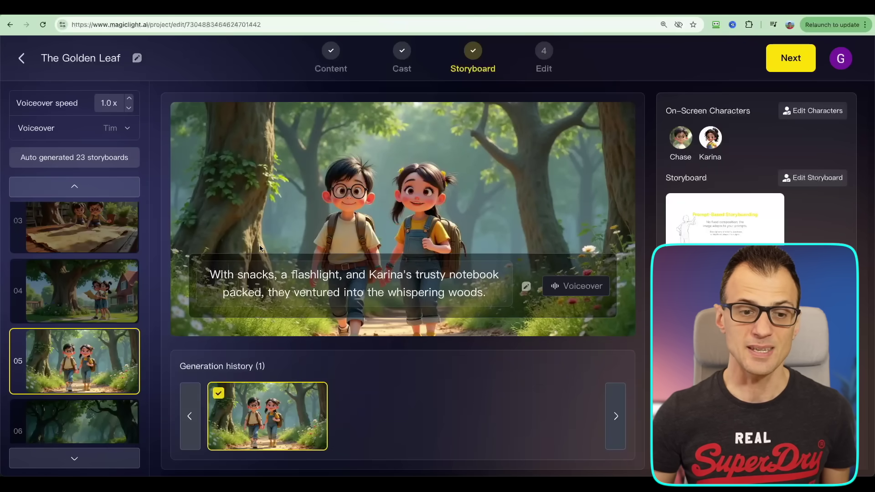
scroll(82, 346, "down", 1)
left_click(82, 364)
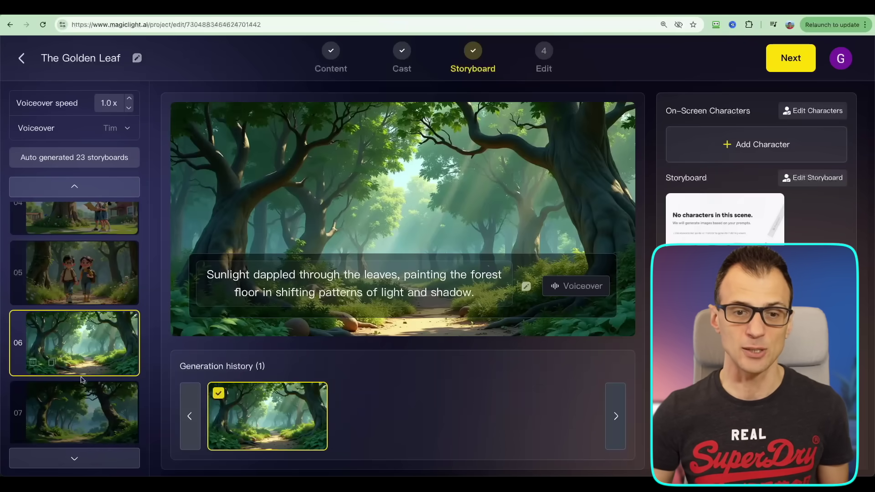
scroll(82, 380, "down", 1)
left_click(82, 405)
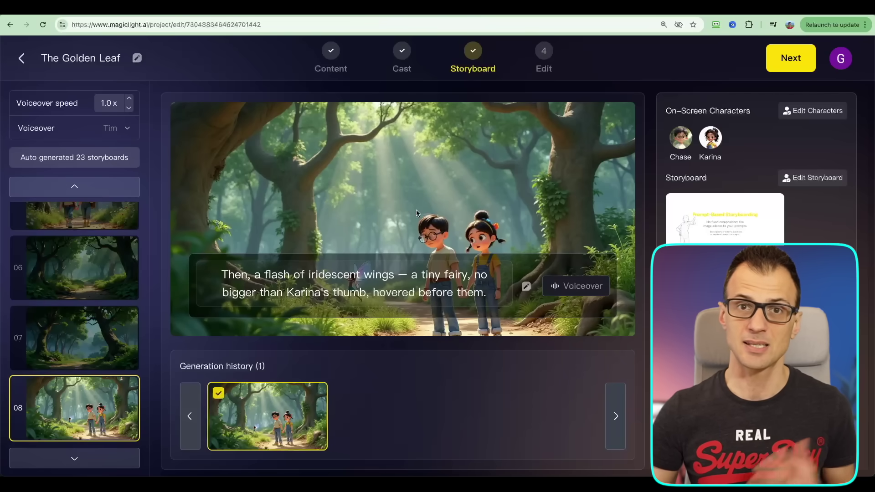
scroll(93, 291, "down", 3)
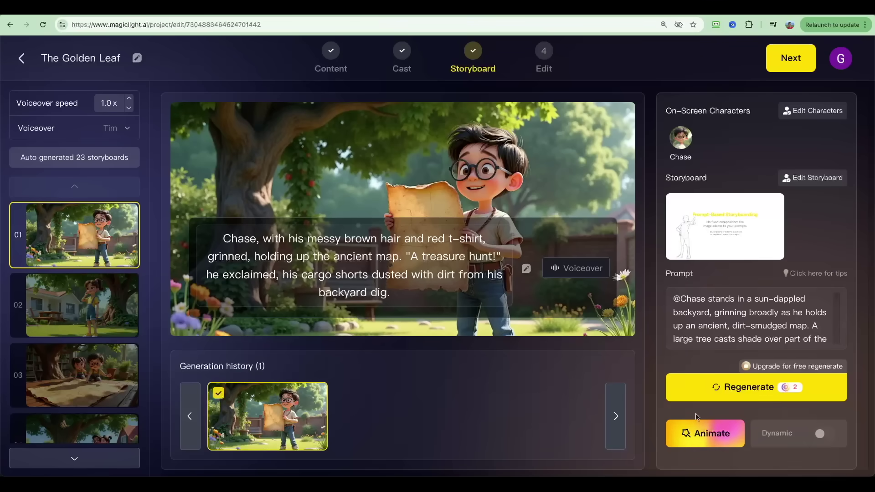
Animate scene 01 with Animate Pro, letting AI Enhance shorten its caption to 'Chase holds an old treasure map.'.
left_click(685, 435)
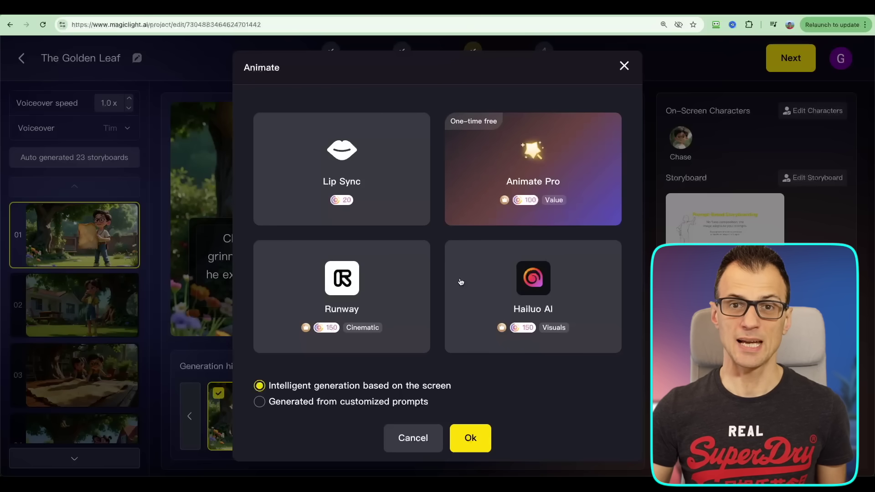
left_click(530, 171)
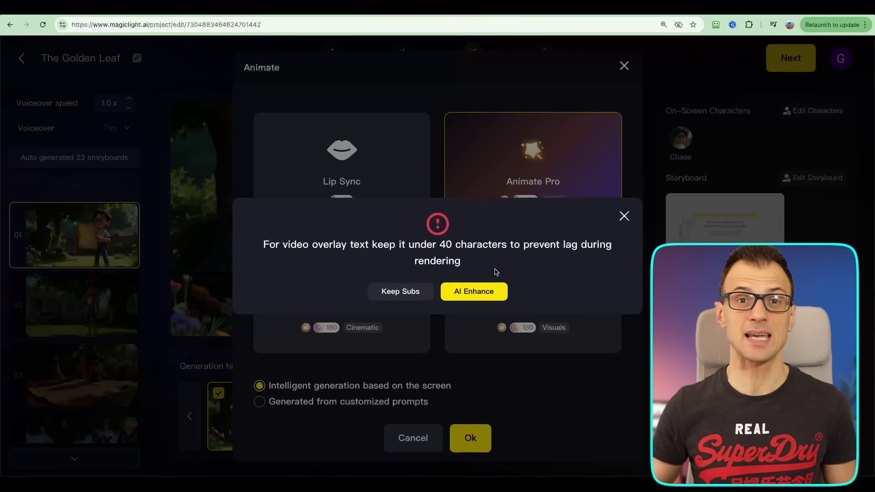
left_click(469, 300)
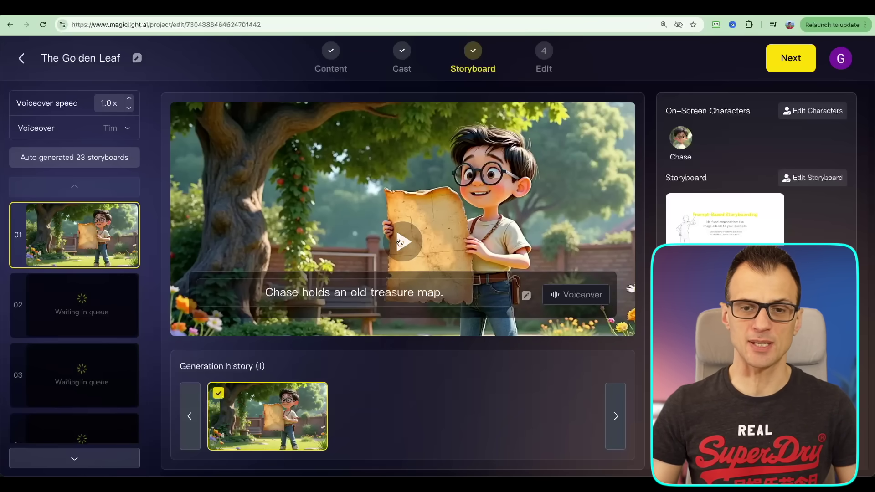
left_click(412, 245)
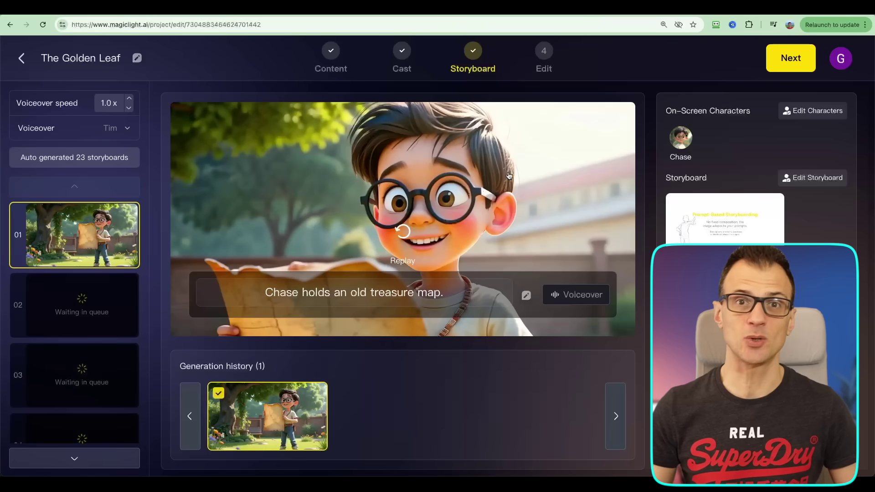
left_click(399, 238)
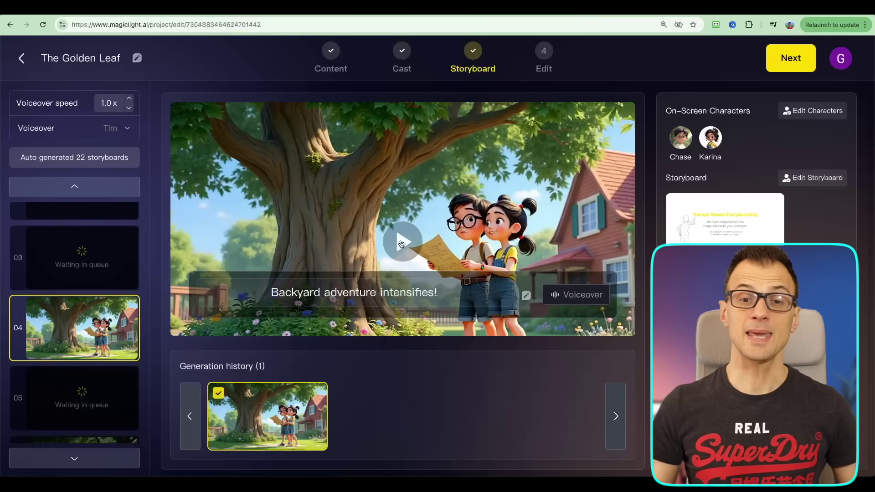
left_click(402, 244)
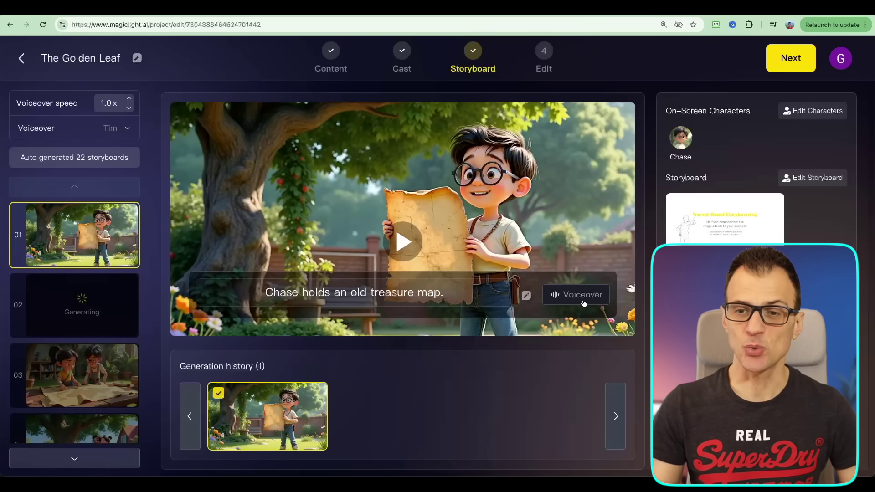
Keep Voiceover as the speaker, choose Richard as the narration voice, and preview it.
left_click(574, 299)
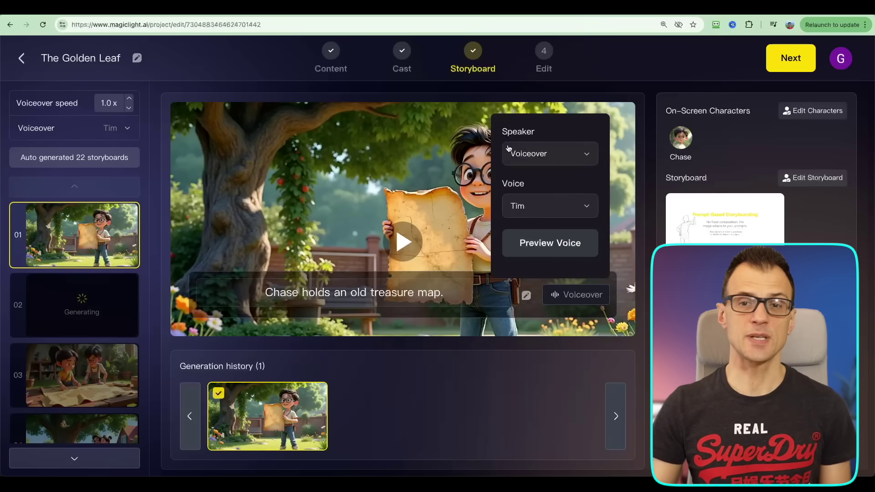
left_click(519, 159)
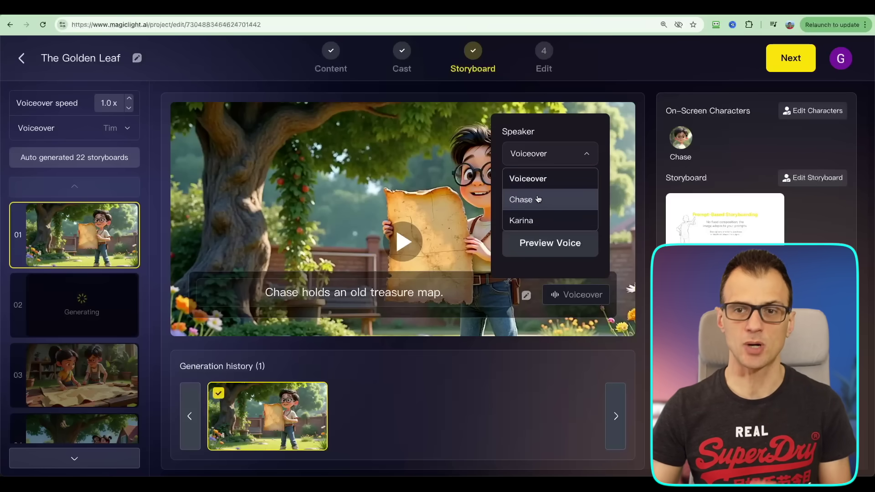
left_click(554, 135)
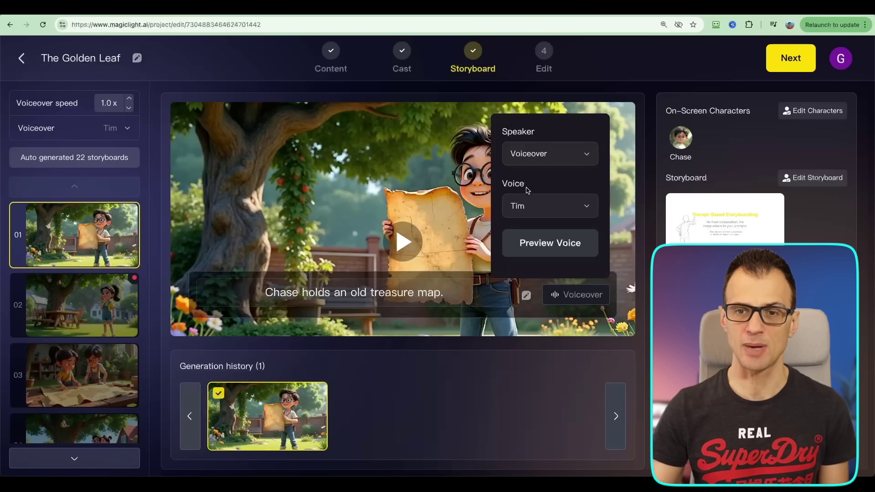
left_click(530, 213)
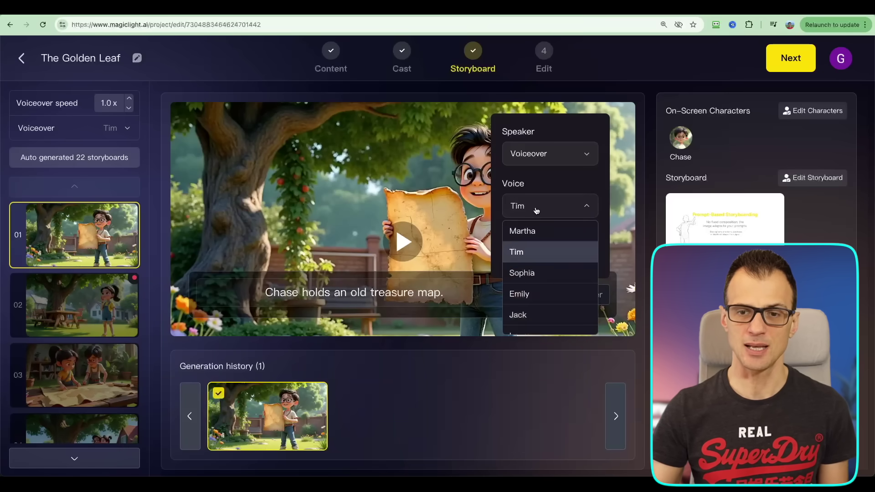
left_click(528, 255)
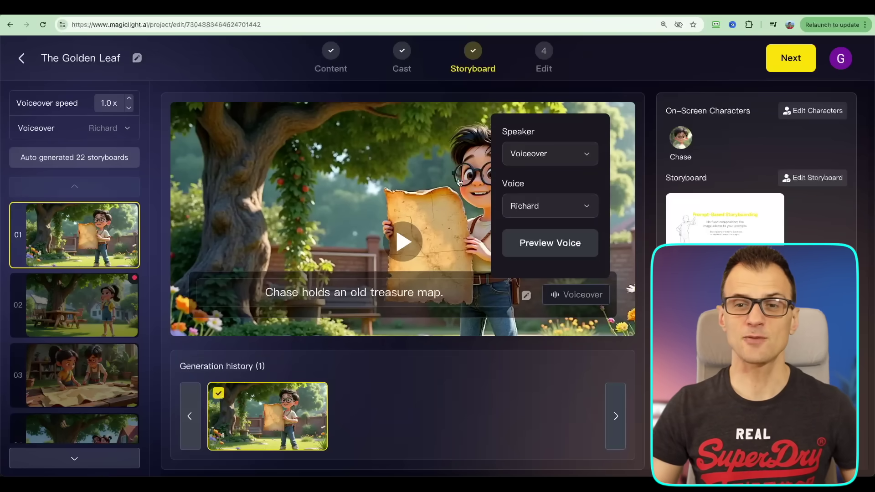
left_click(544, 250)
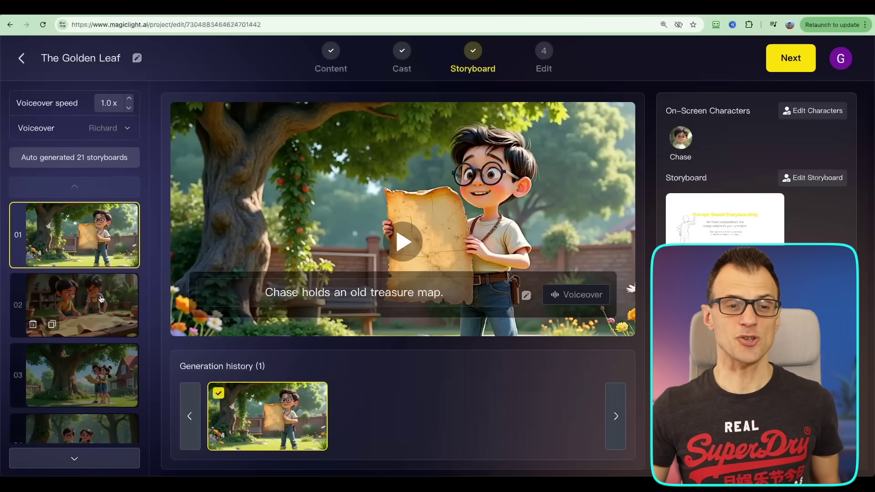
Review storyboard scenes 02 and 03, then return to the first scene.
left_click(101, 299)
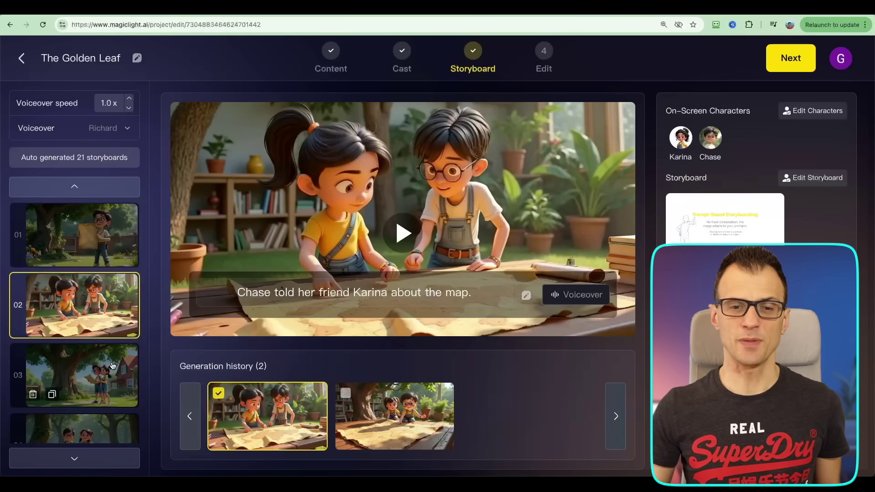
left_click(102, 348)
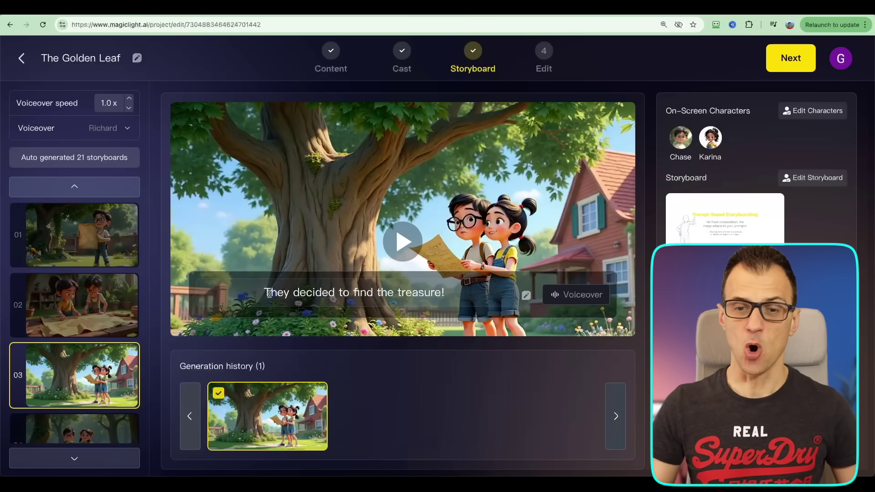
left_click_drag(457, 294, 239, 295)
left_click(238, 296)
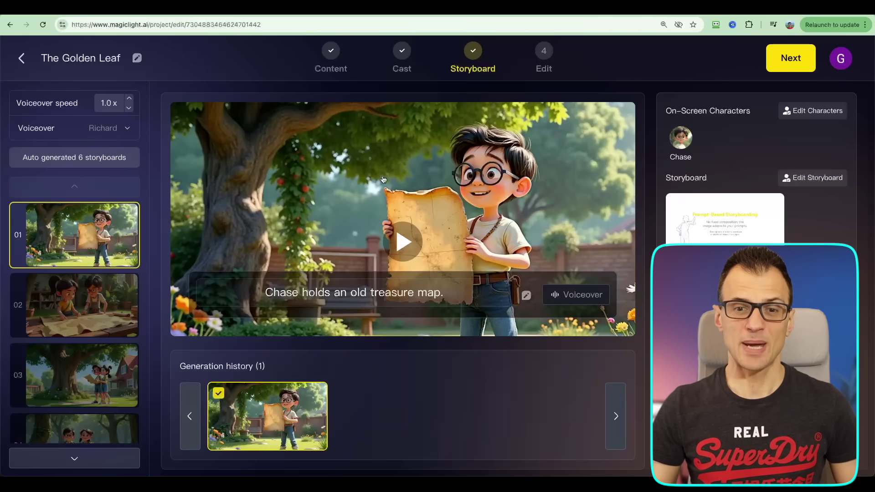
In the final edit step, set the cover to No Title.
left_click(784, 69)
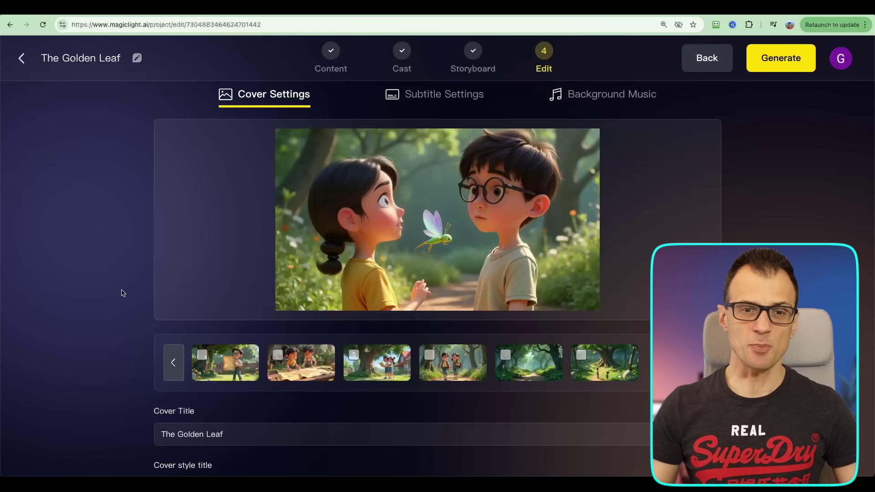
scroll(133, 398, "down", 3)
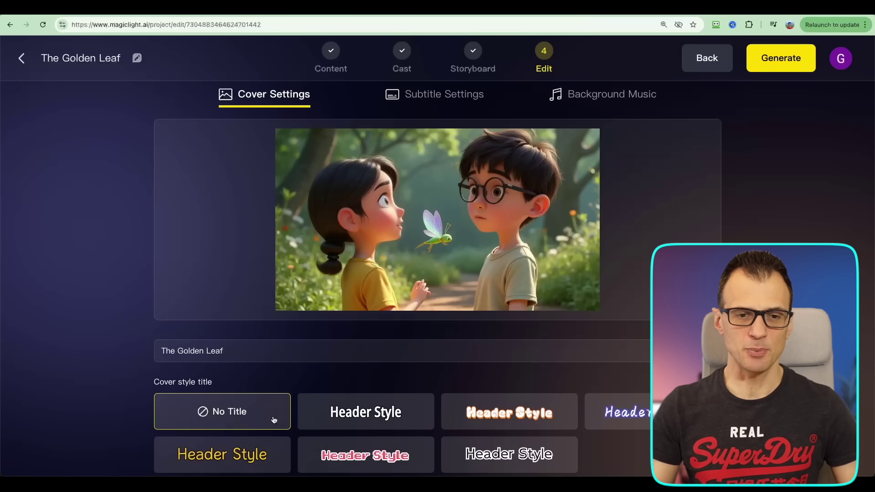
left_click(388, 413)
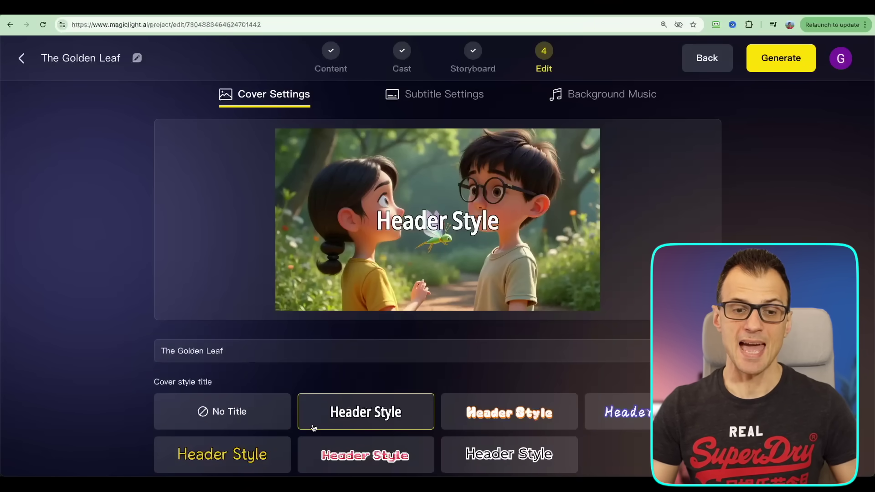
left_click(246, 420)
Compare subtitle styles and settle on the plain white style.
left_click(444, 94)
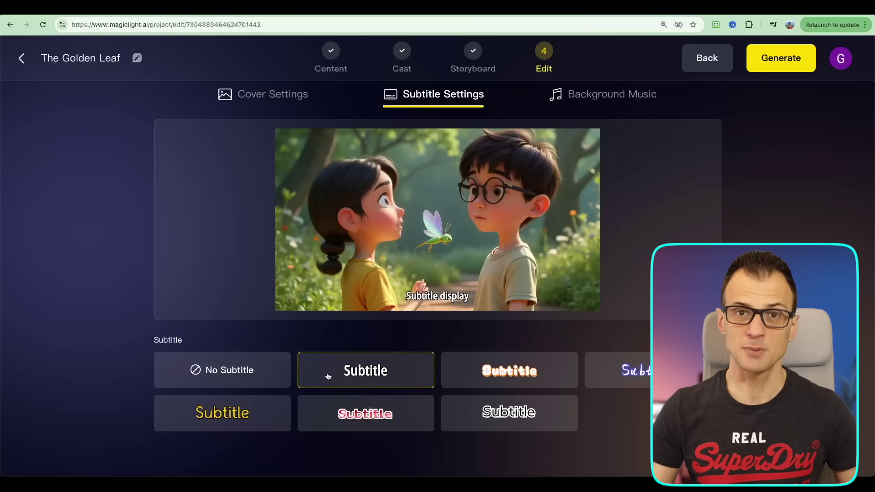
left_click(481, 371)
left_click(596, 371)
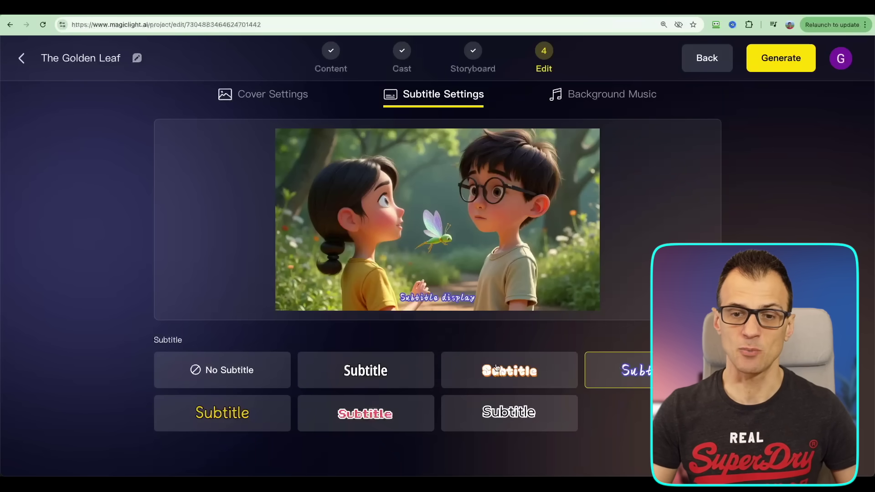
left_click(416, 369)
Choose Slack Lyfe background music at 25% volume and start generating the video.
left_click(593, 96)
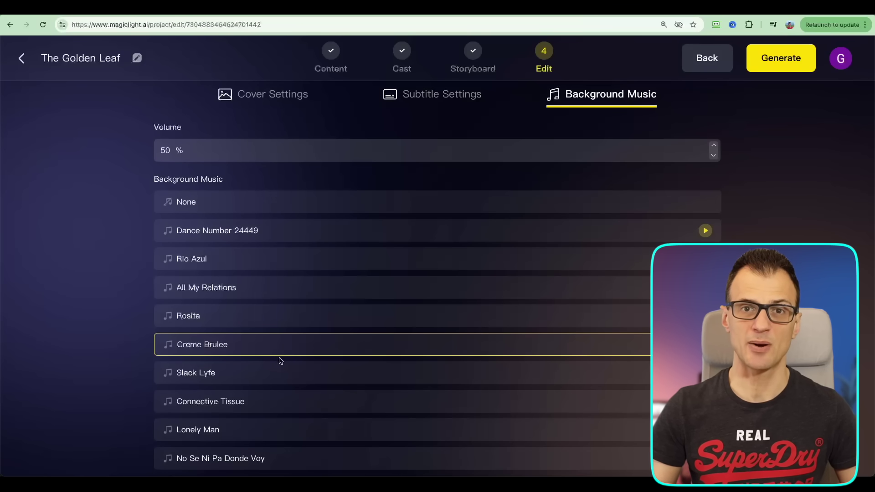
left_click(273, 373)
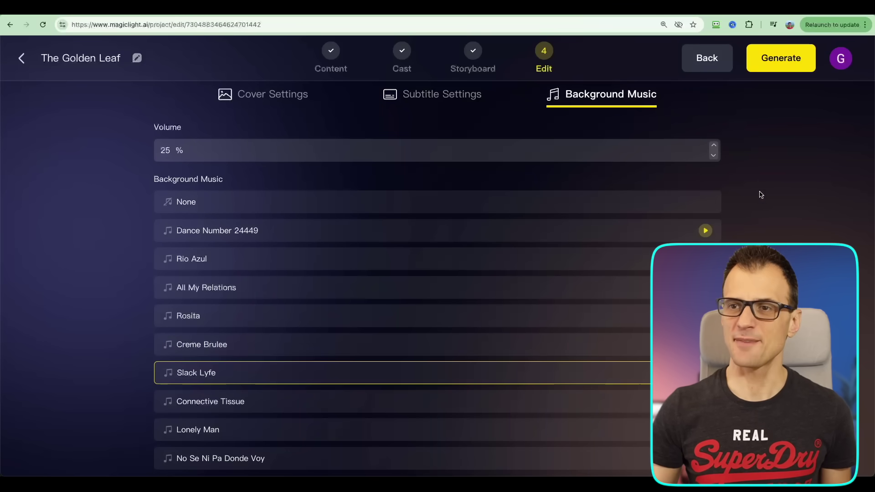
left_click(791, 65)
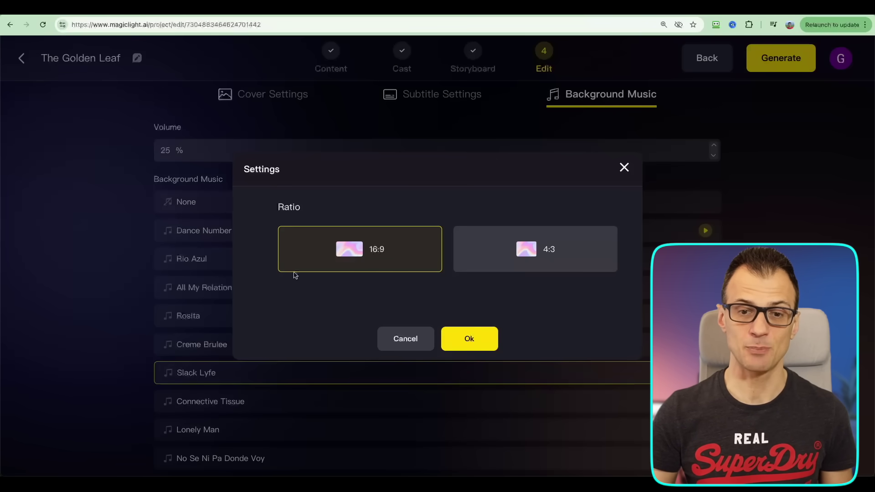
Confirm the 16:9 ratio to render the finished Golden Leaf video.
left_click(467, 338)
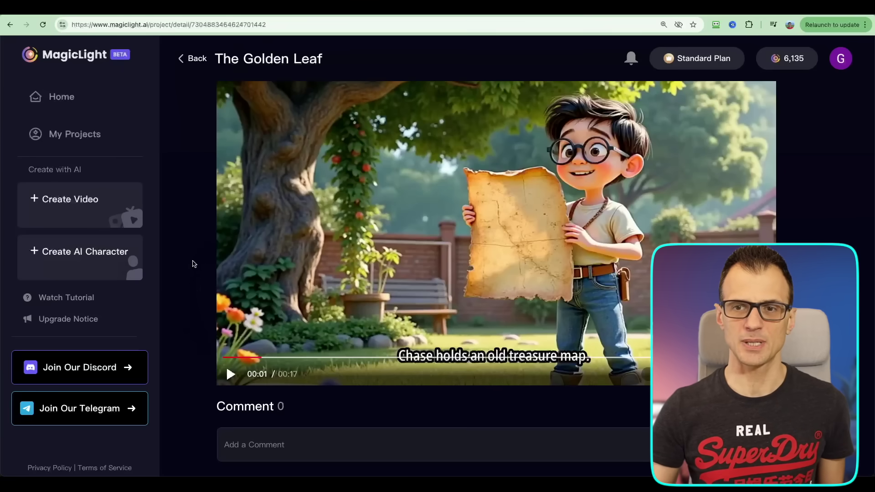
left_click_drag(319, 357, 261, 367)
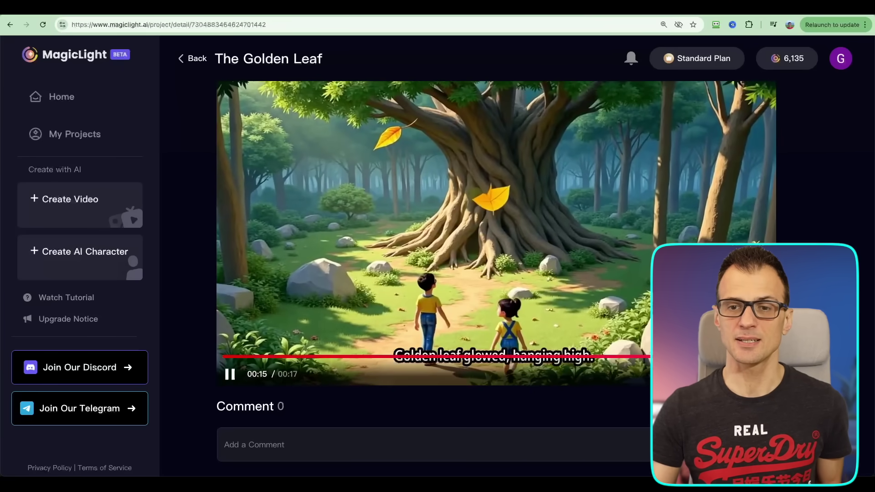
left_click(543, 360)
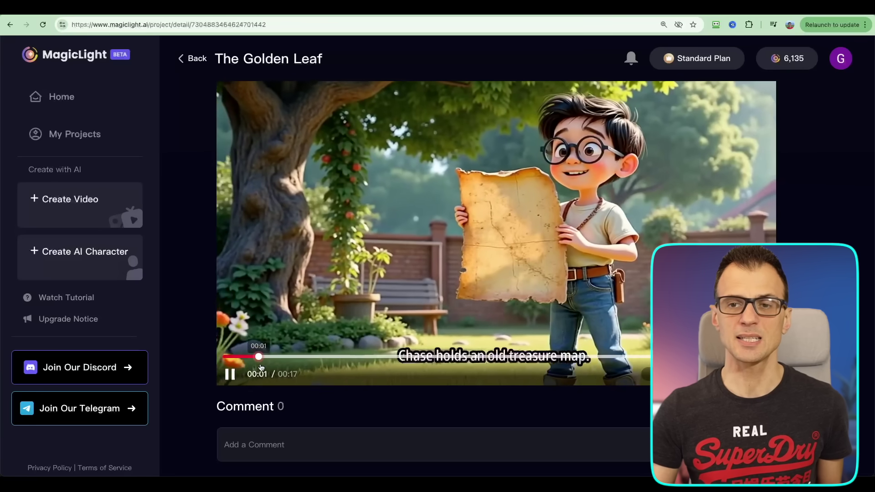
left_click(230, 374)
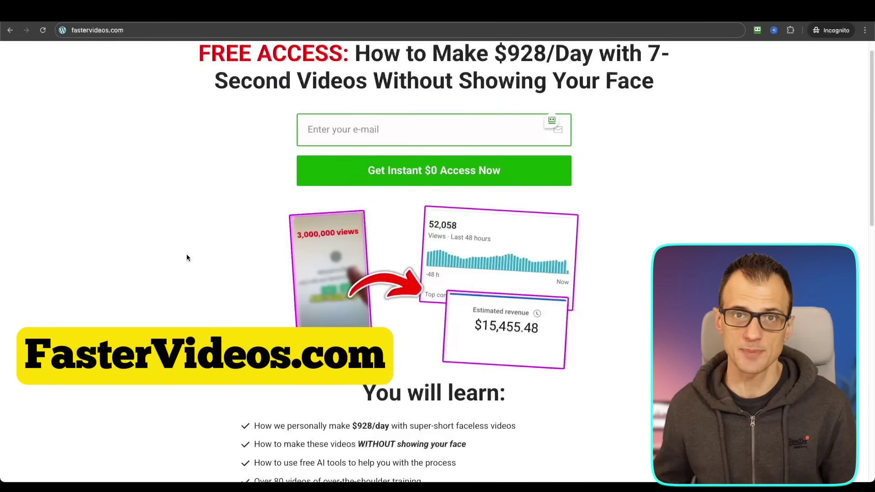
scroll(150, 255, "down", 3)
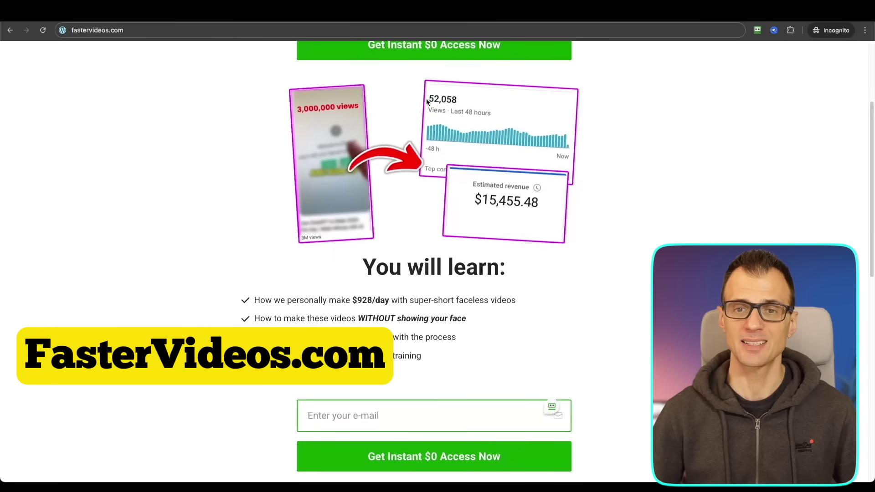